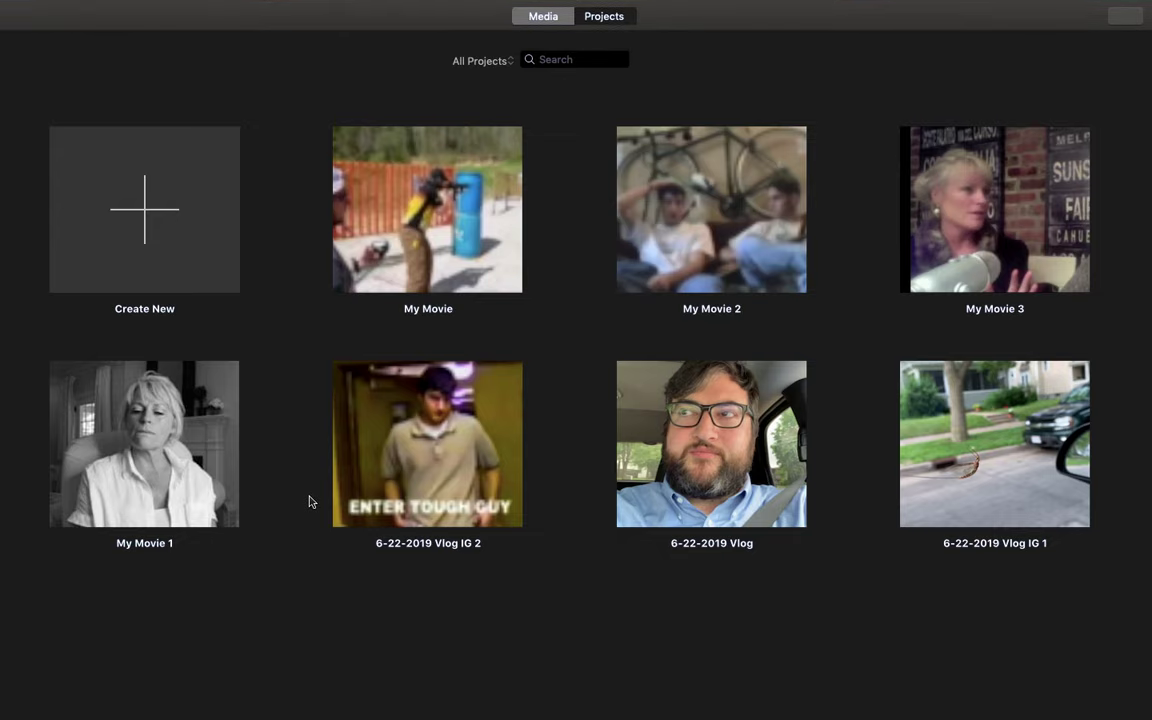
Step: Exit full screen and open the My Movie 2 project in the editor
mouse_move(122, 5)
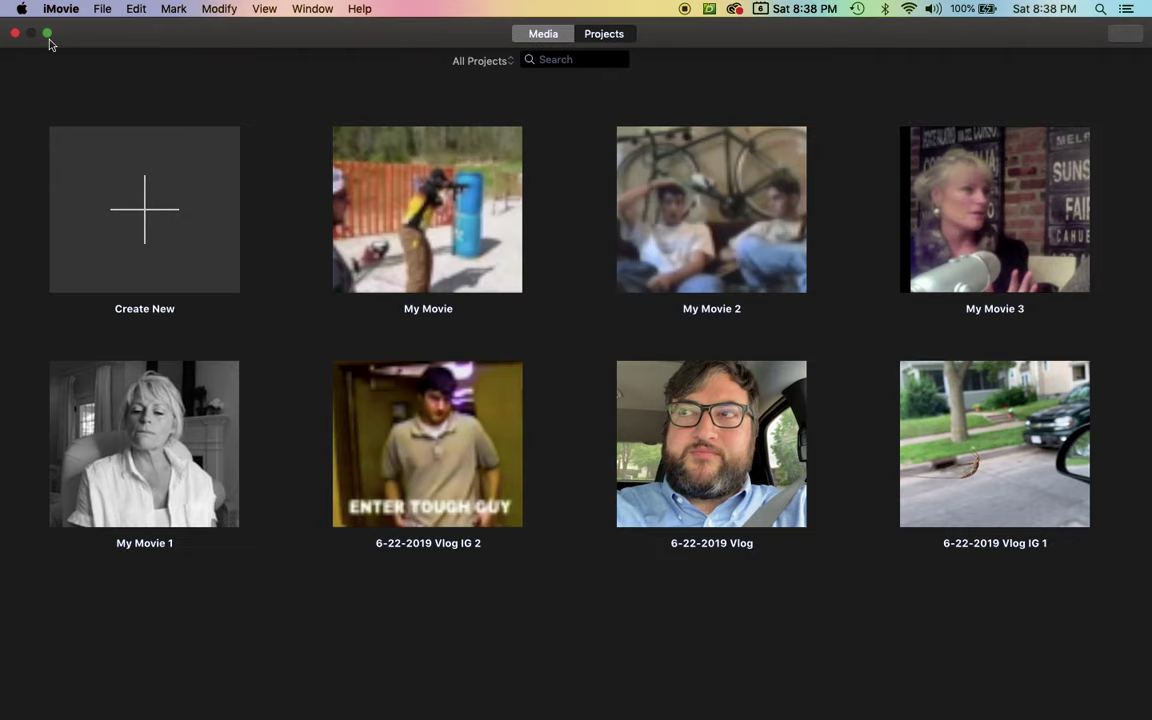
left_click(48, 37)
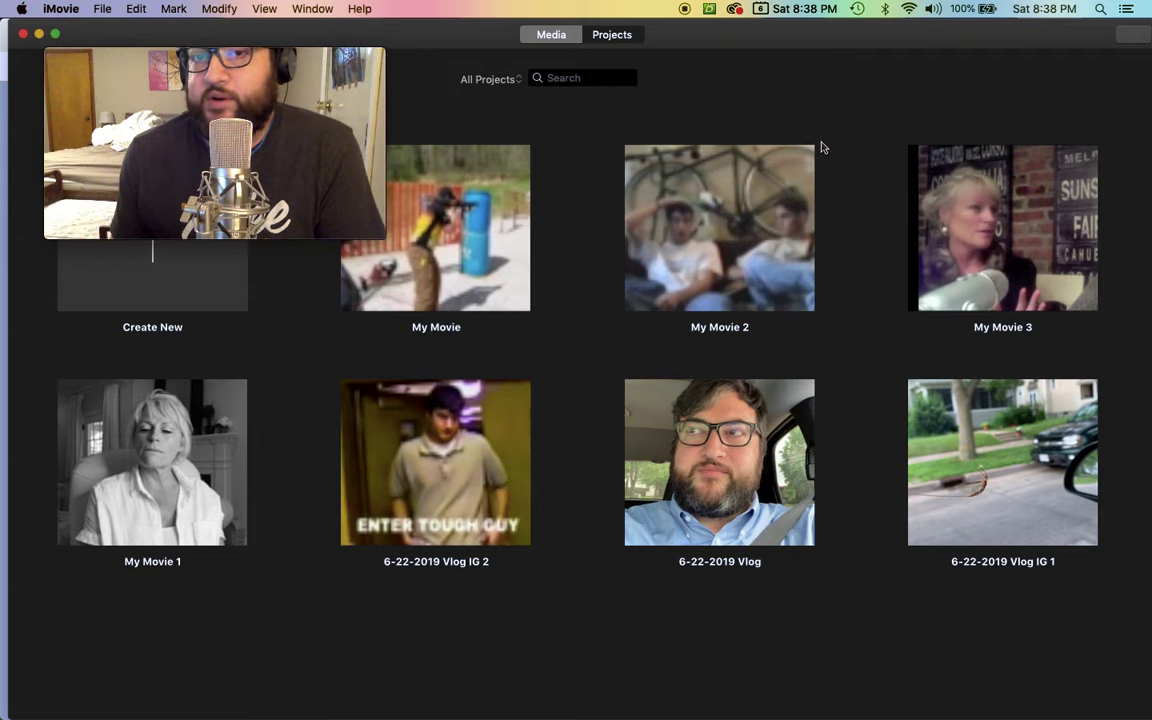
left_click(720, 230)
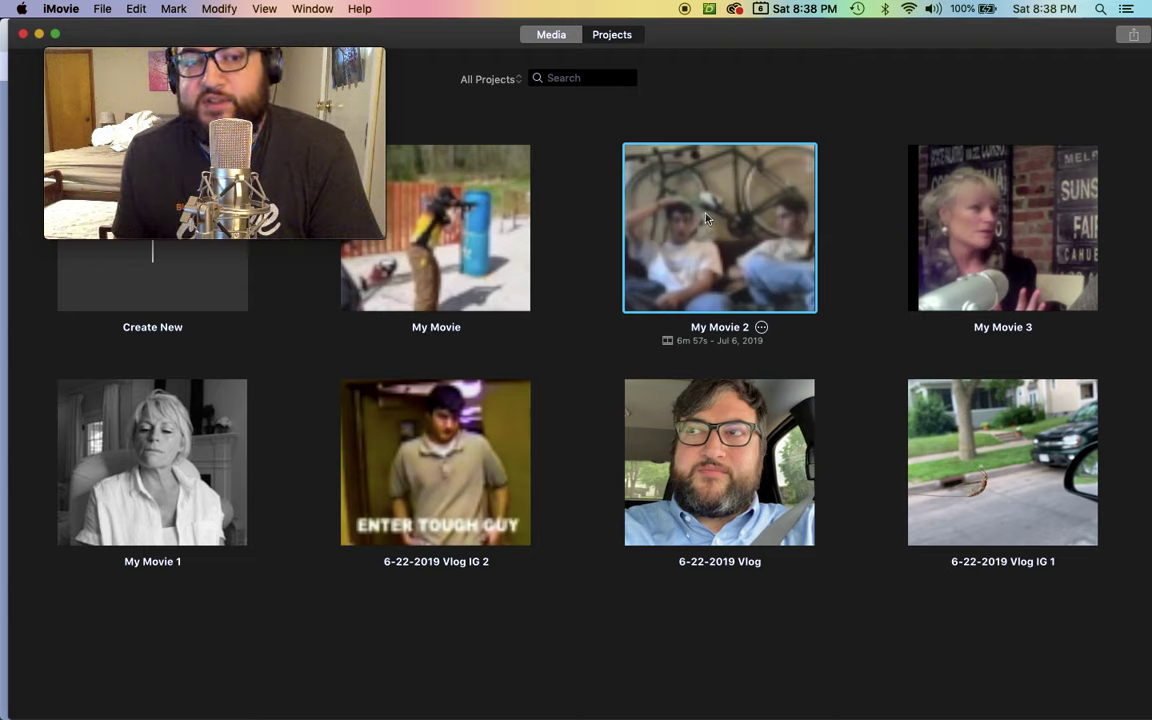
double_click(706, 218)
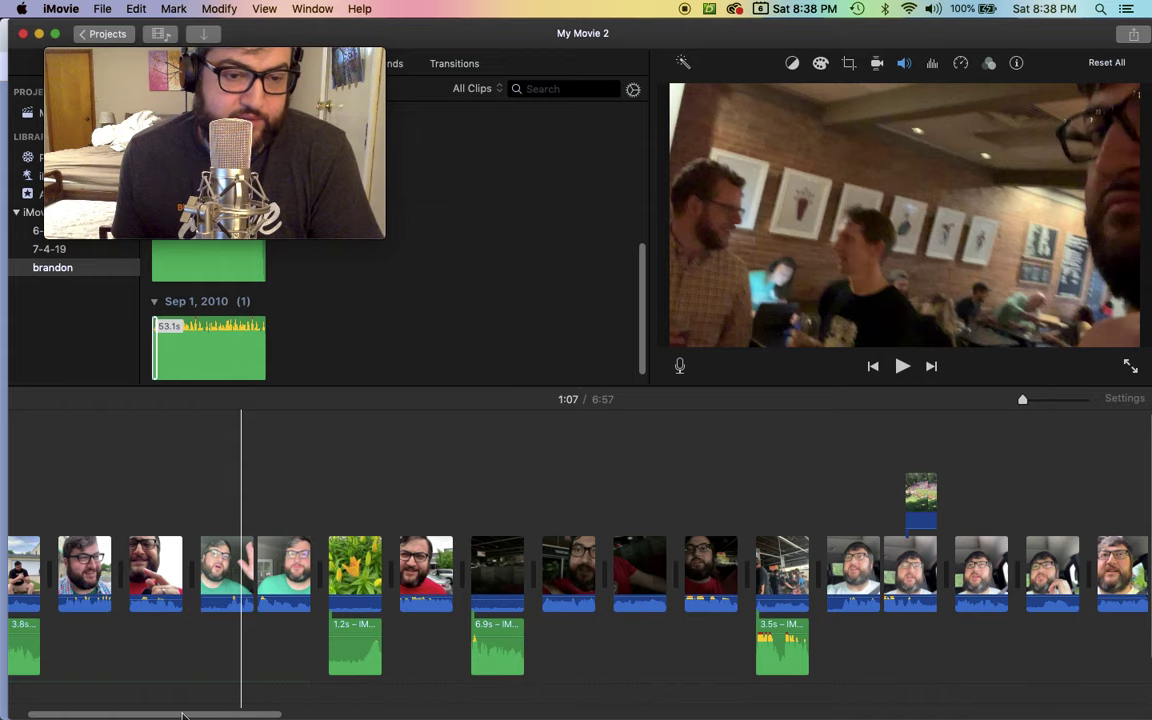
Step: Scroll through the 6:57 My Movie 2 timeline of vlog clips and refocus the editor
mouse_move(167, 713)
left_mouse_down()
mouse_move(500, 713)
mouse_move(160, 713)
left_mouse_up()
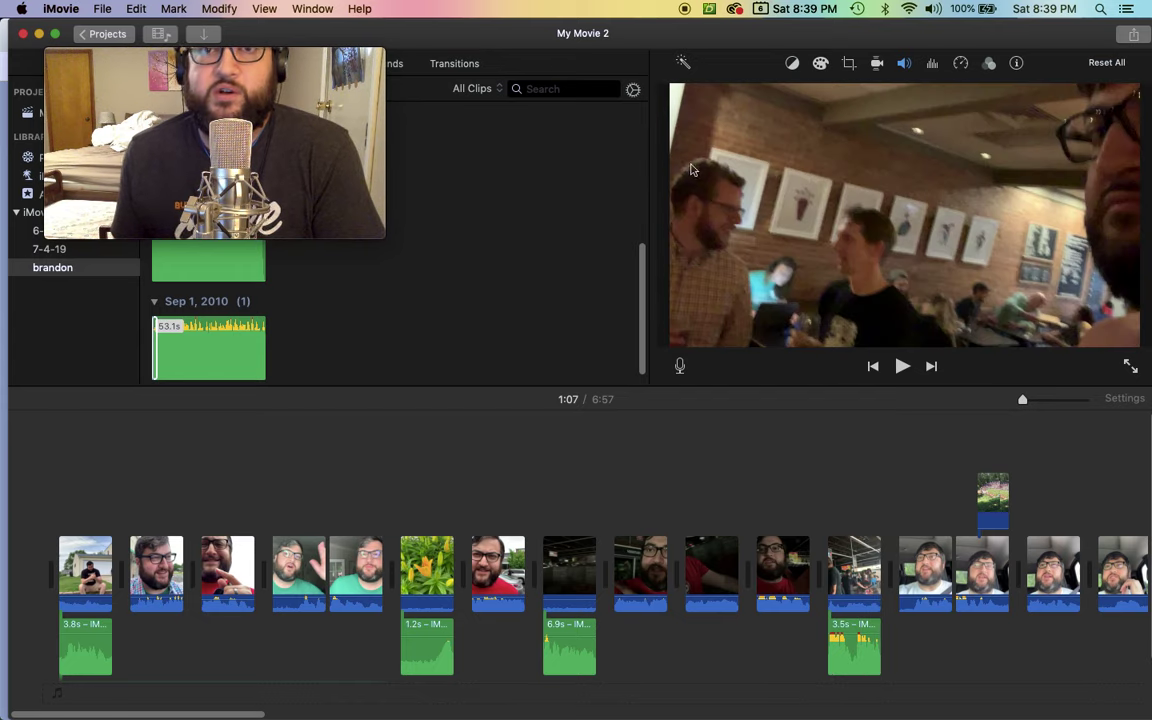
left_click(261, 52)
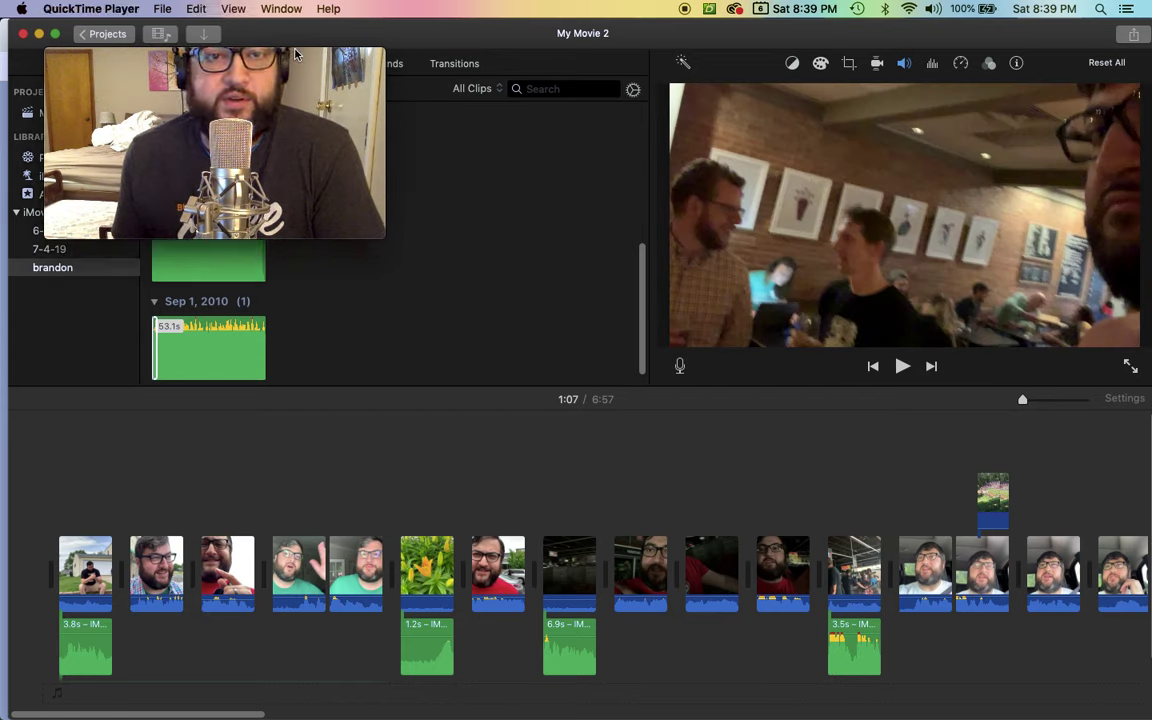
left_click_drag(261, 52, 380, 112)
left_click(308, 44)
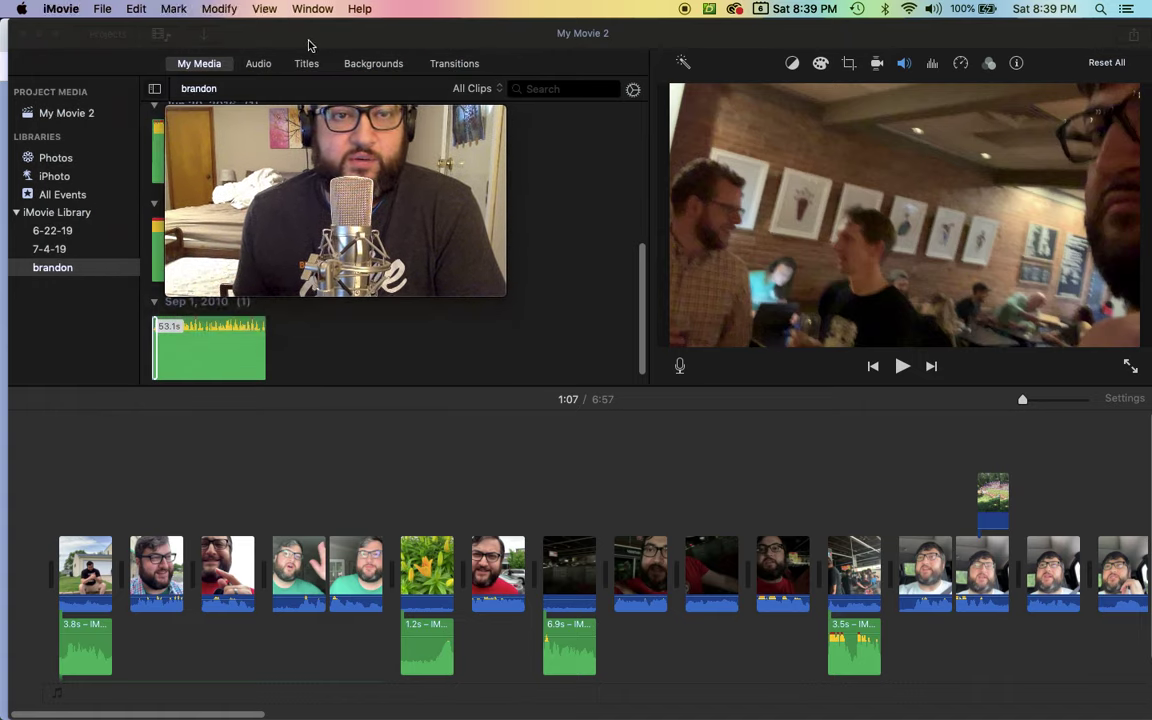
Step: From the Projects browser, duplicate My Movie 2 to create 'My Movie 2 2'
left_click(106, 36)
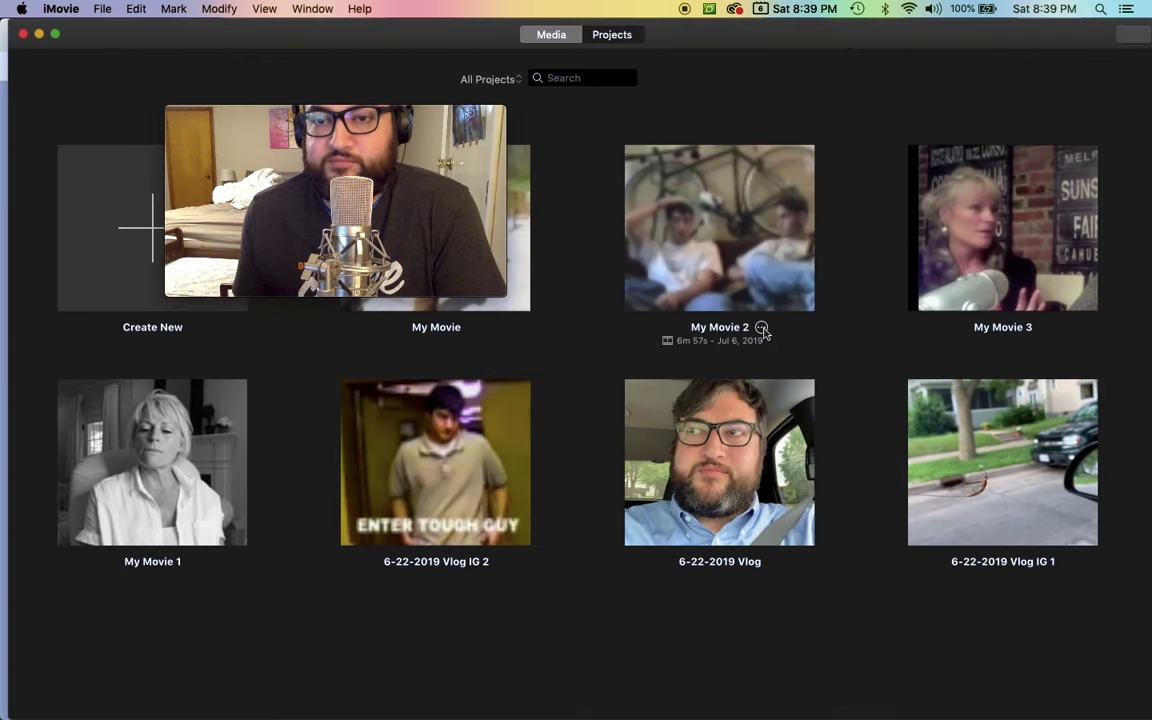
left_click(762, 329)
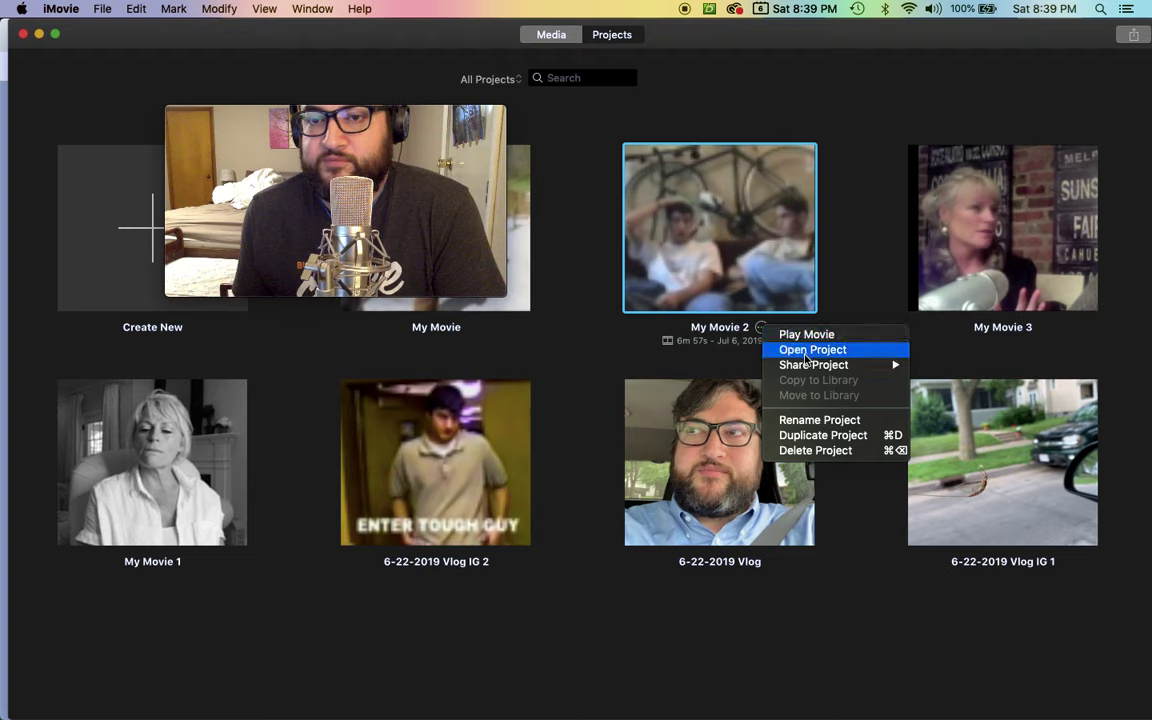
left_click(811, 436)
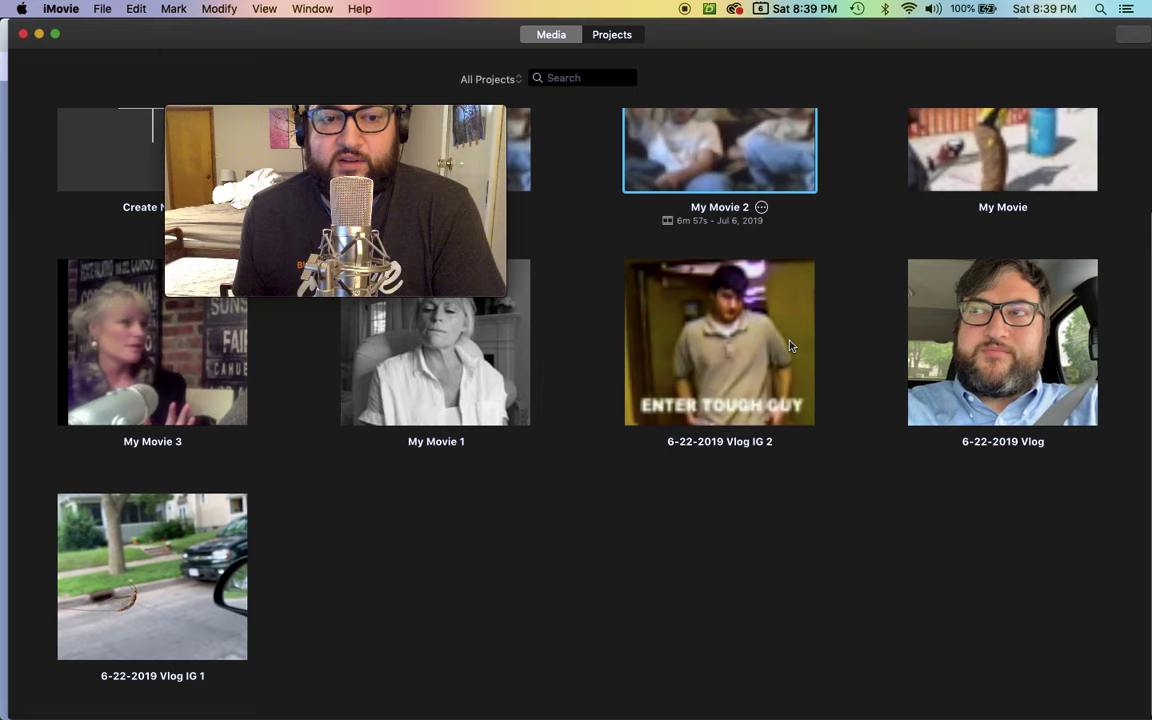
left_click_drag(335, 112, 760, 451)
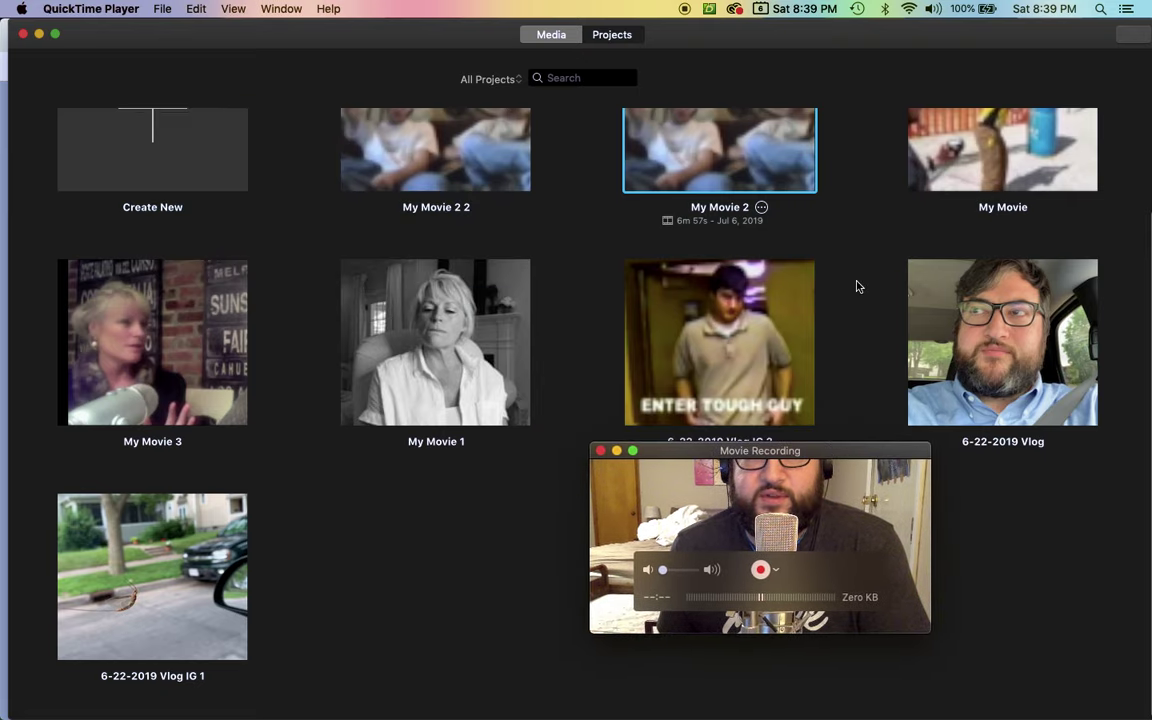
left_click(430, 170)
Step: Rename the copy to 'July 4 Vlog - IG 1' and open it
left_click(465, 209)
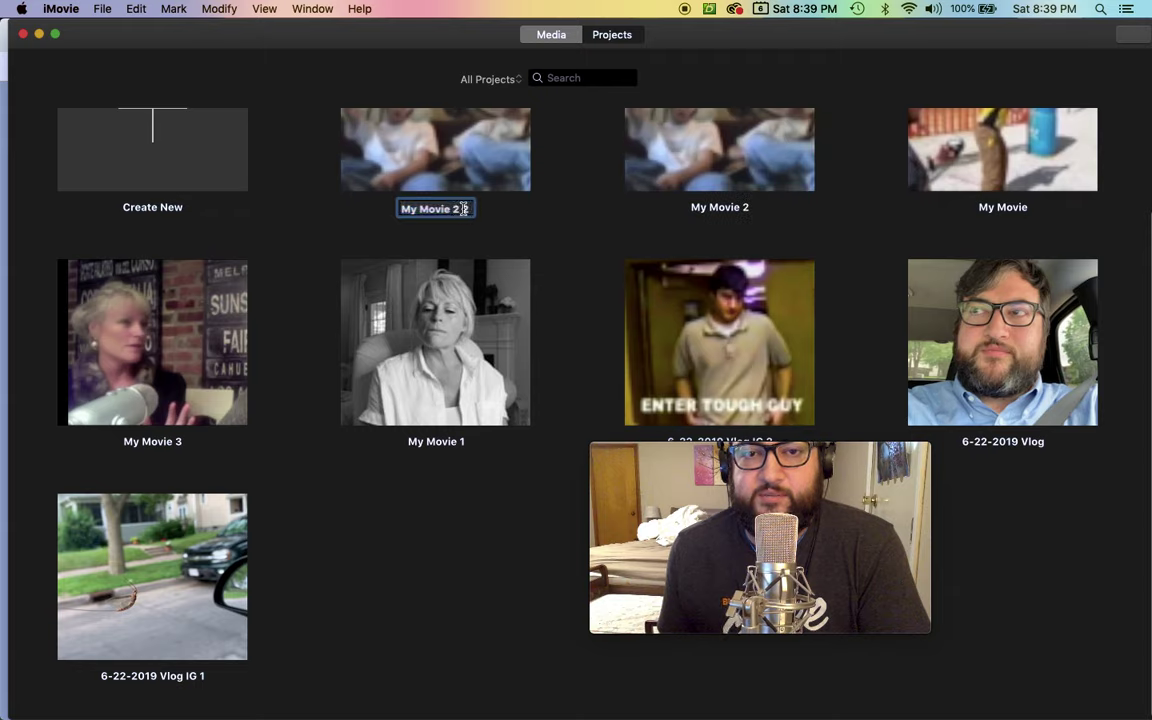
type("J")
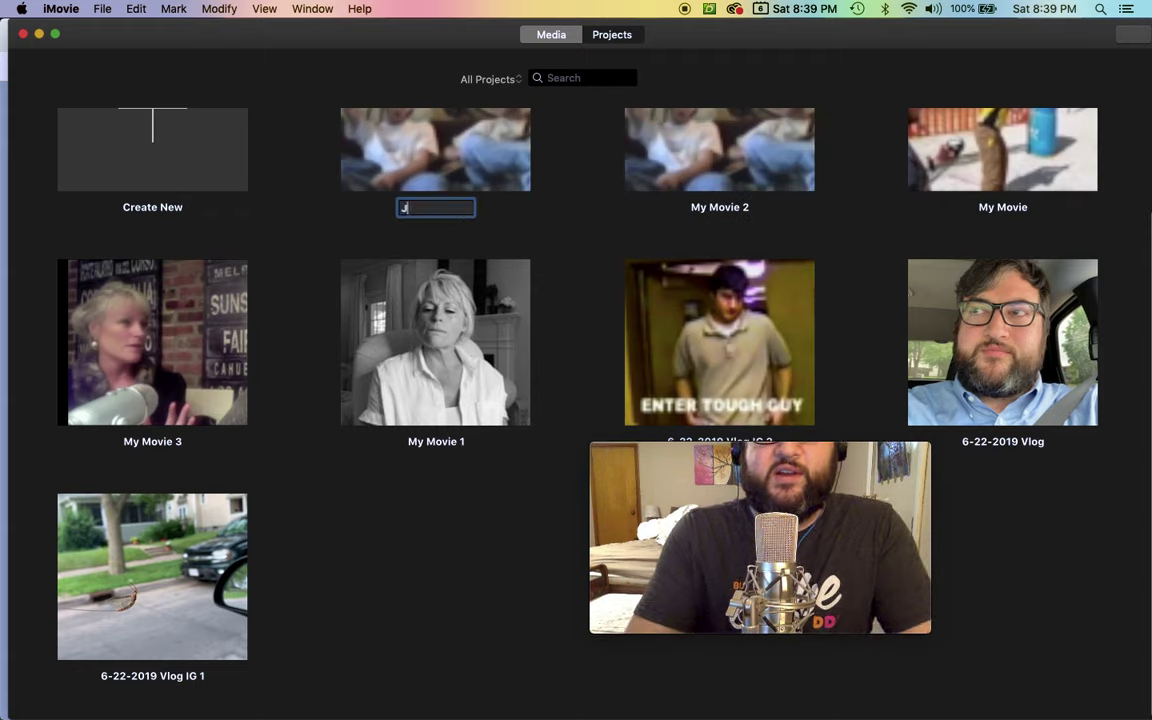
type("uly")
key("BackSpace")
key("BackSpace")
key("BackSpace")
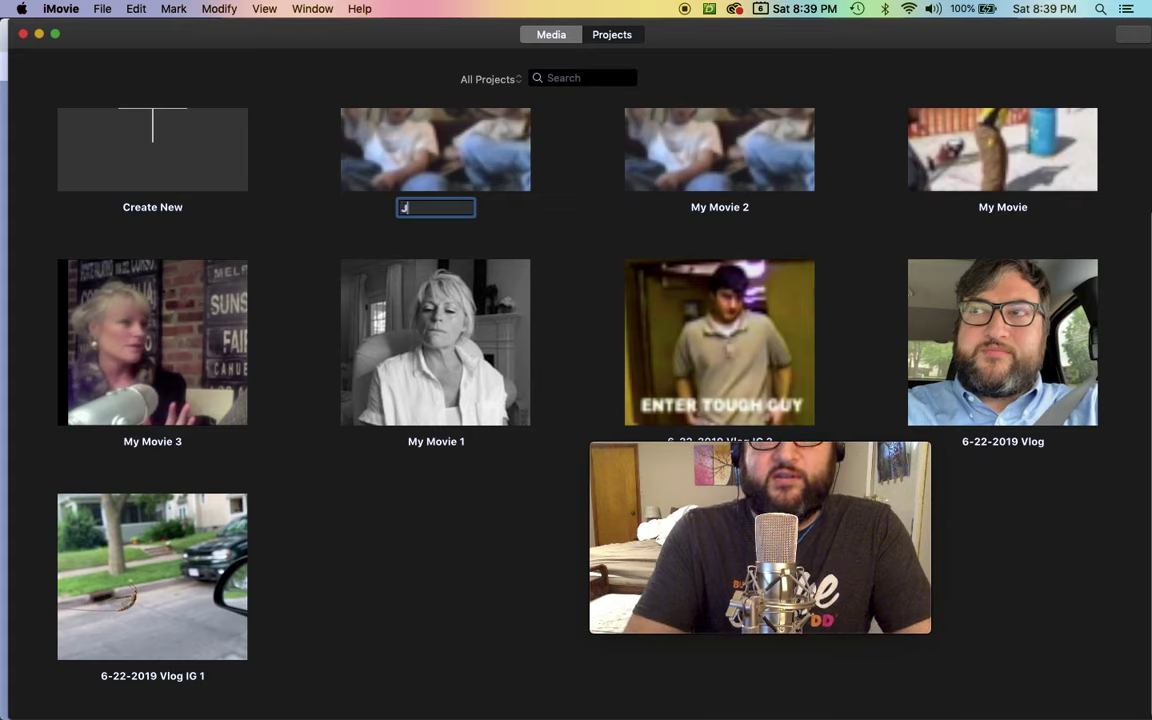
type("uly 4 ")
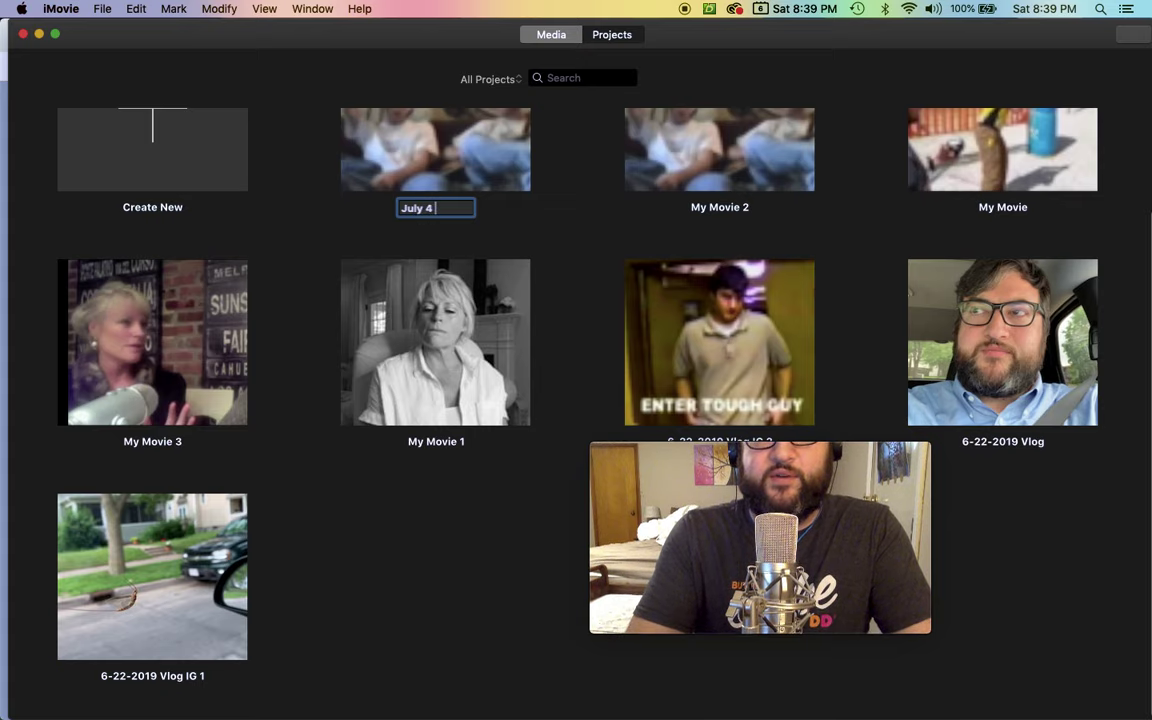
type("Vlog")
key("super+a")
type("for")
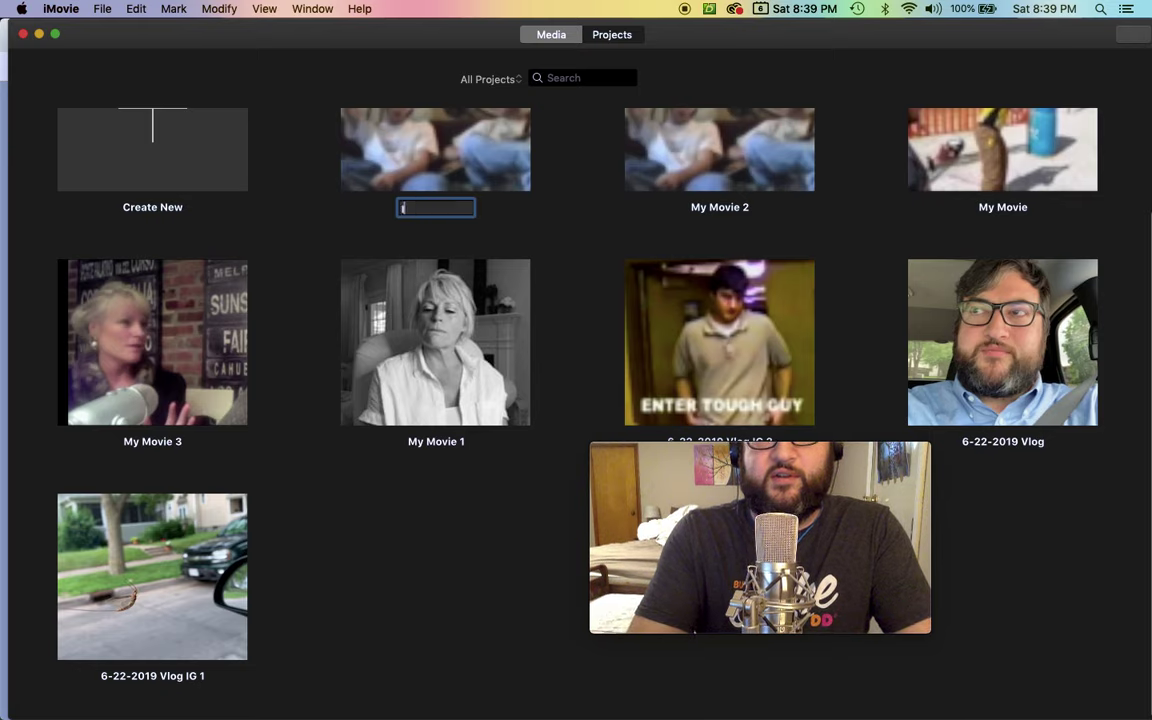
type("IG 1")
key("Return")
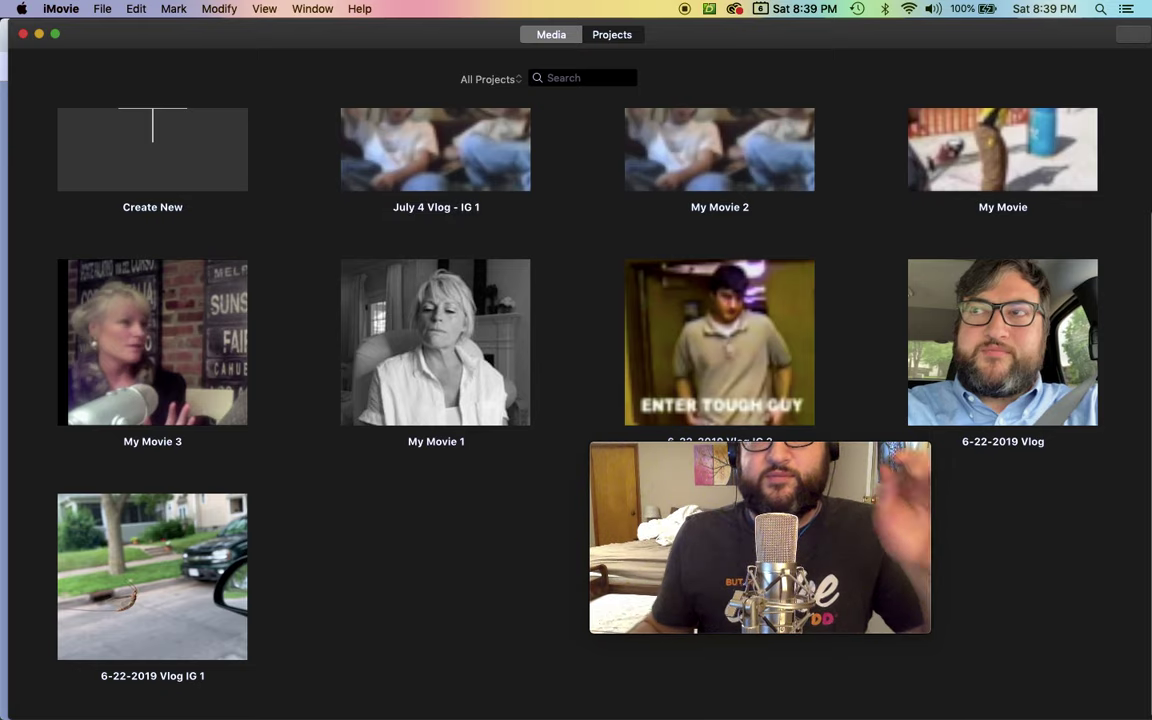
double_click(478, 148)
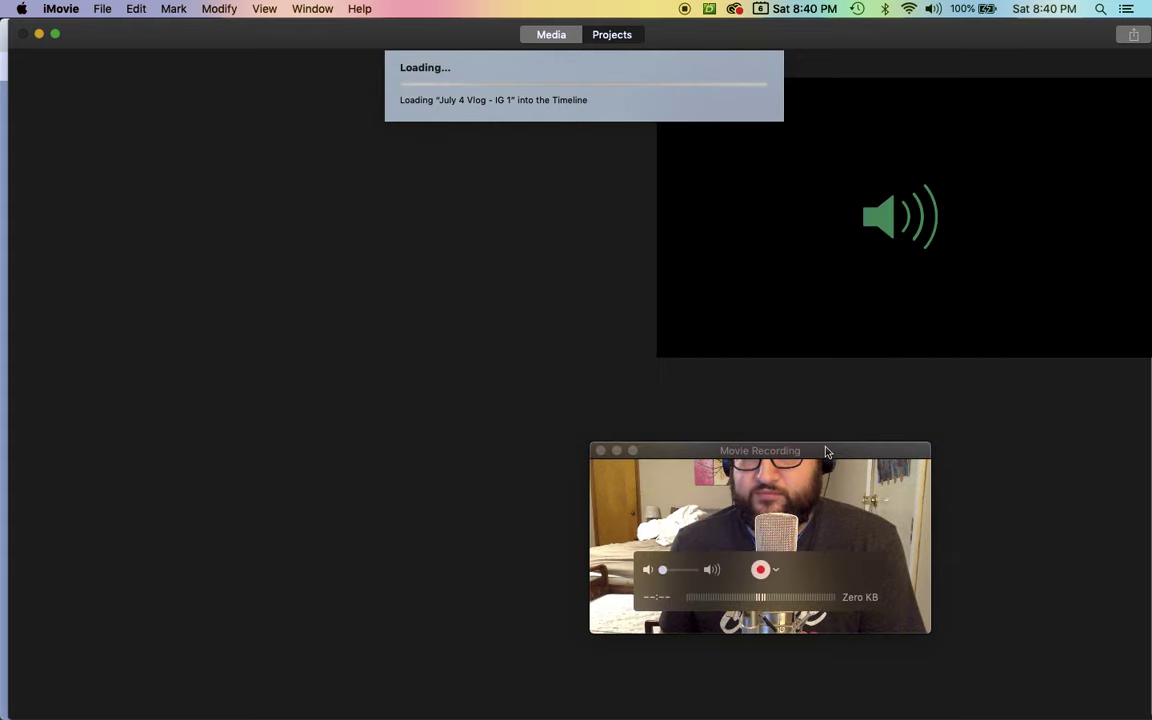
Step: Scroll the IG 1 timeline back to the start and set the playhead near the beginning
left_click_drag(826, 450, 414, 120)
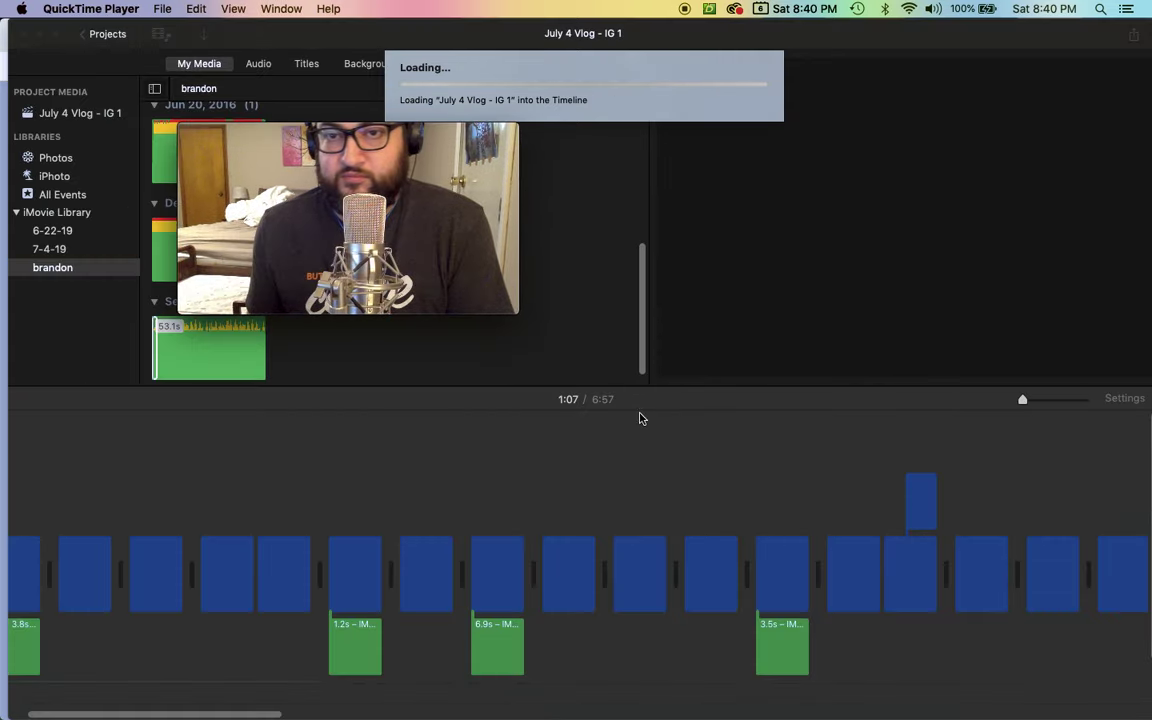
left_click_drag(238, 716, 224, 714)
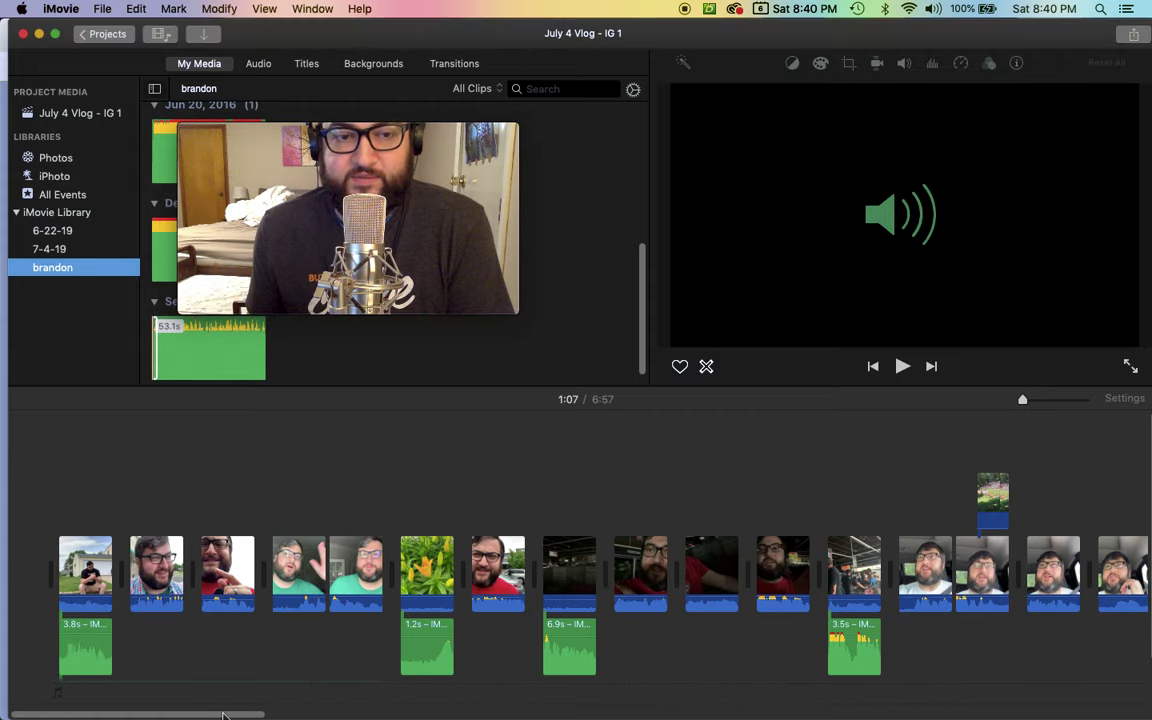
left_click(211, 688)
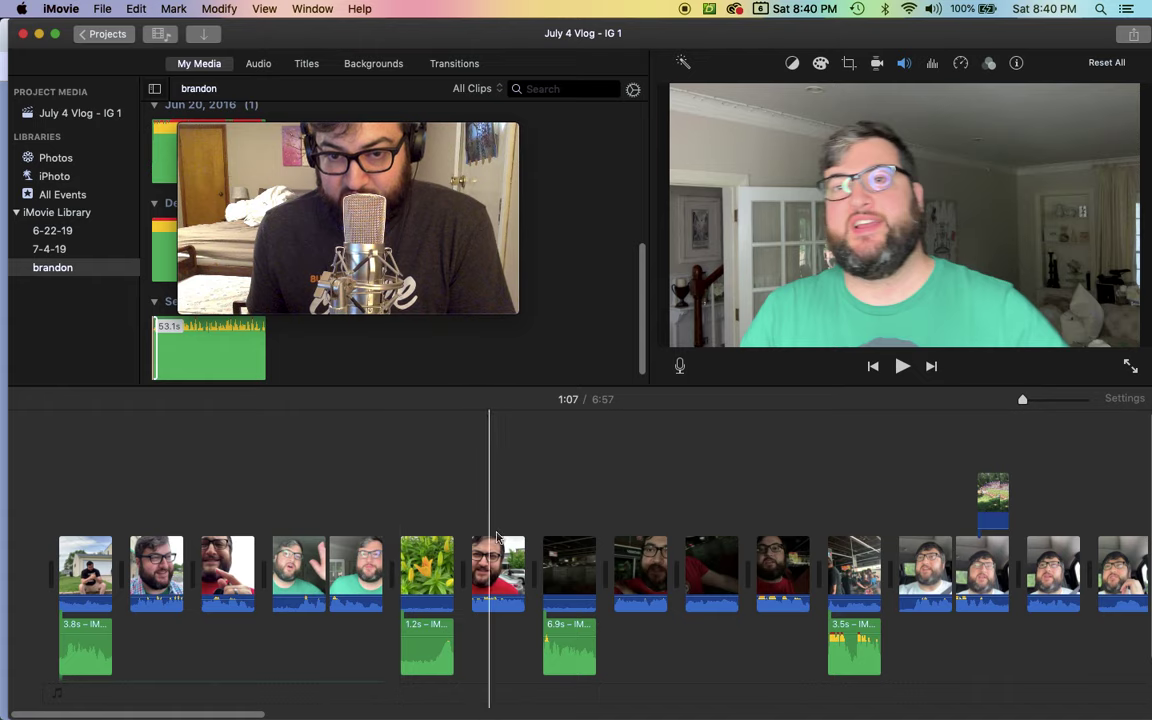
left_click_drag(507, 498, 60, 670)
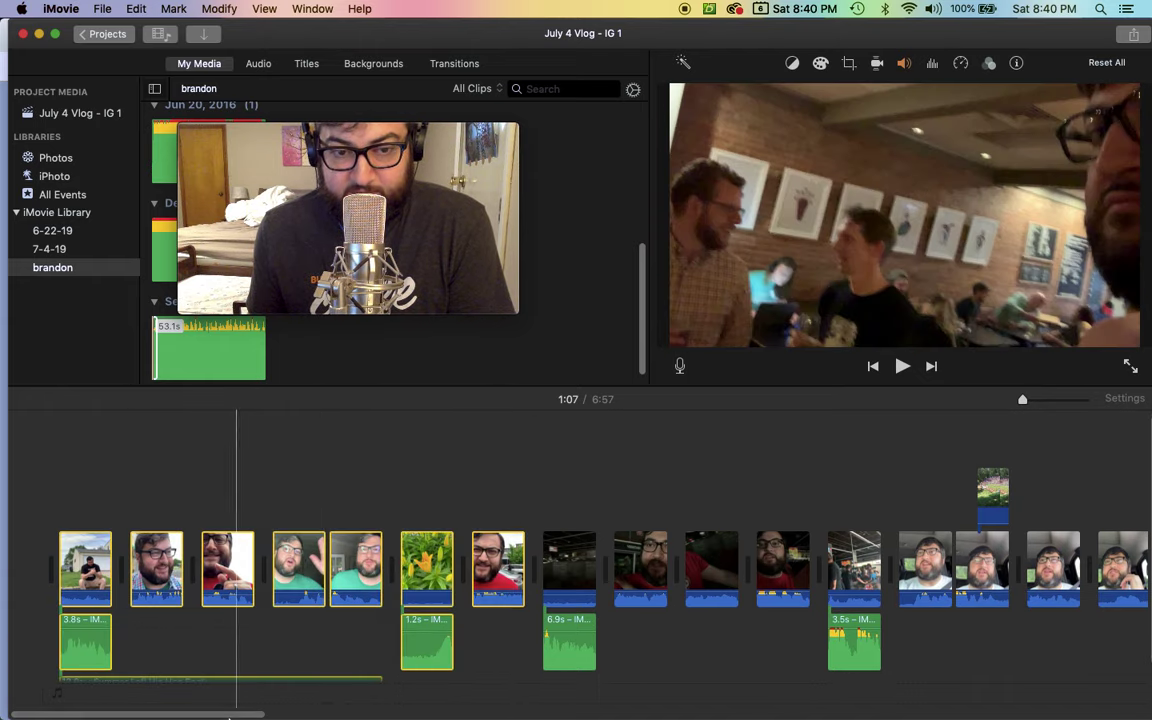
left_click_drag(228, 716, 323, 716)
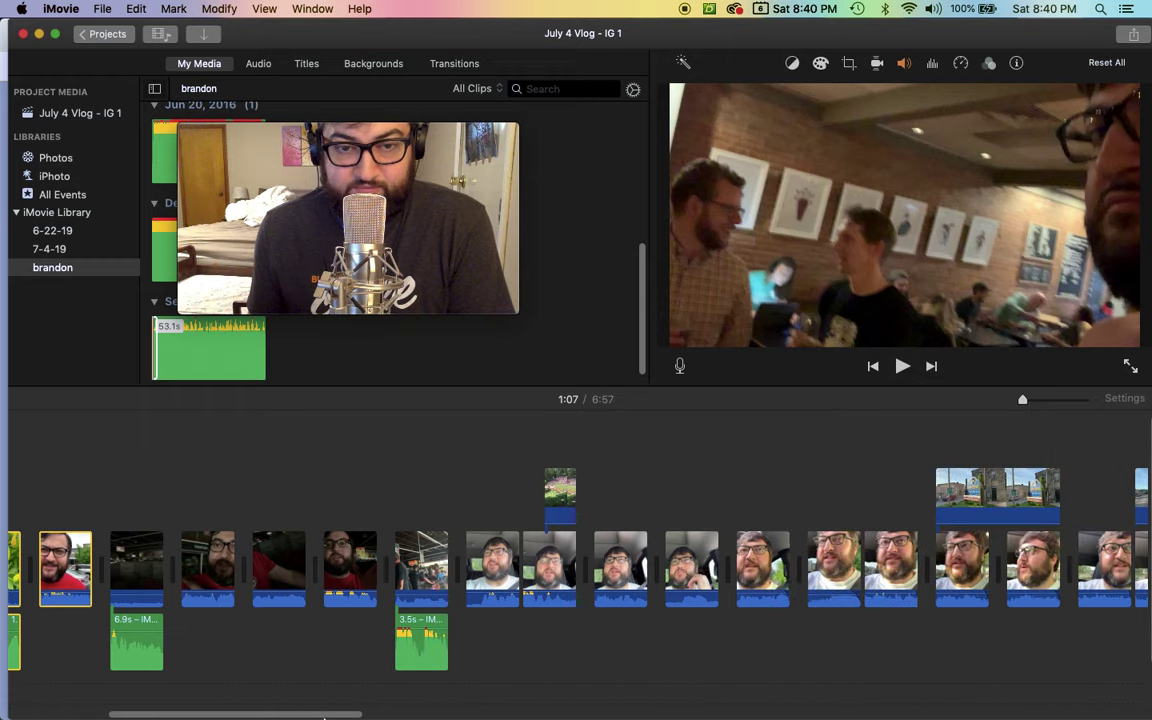
left_click_drag(125, 484, 396, 626)
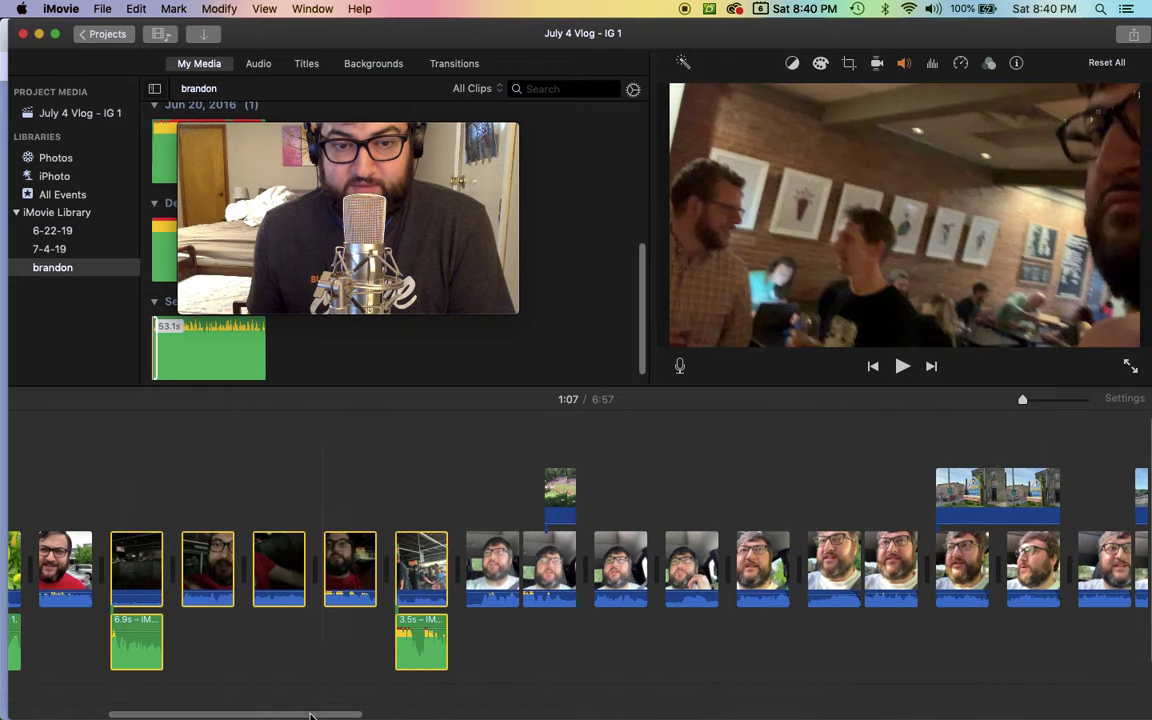
left_click_drag(308, 716, 362, 716)
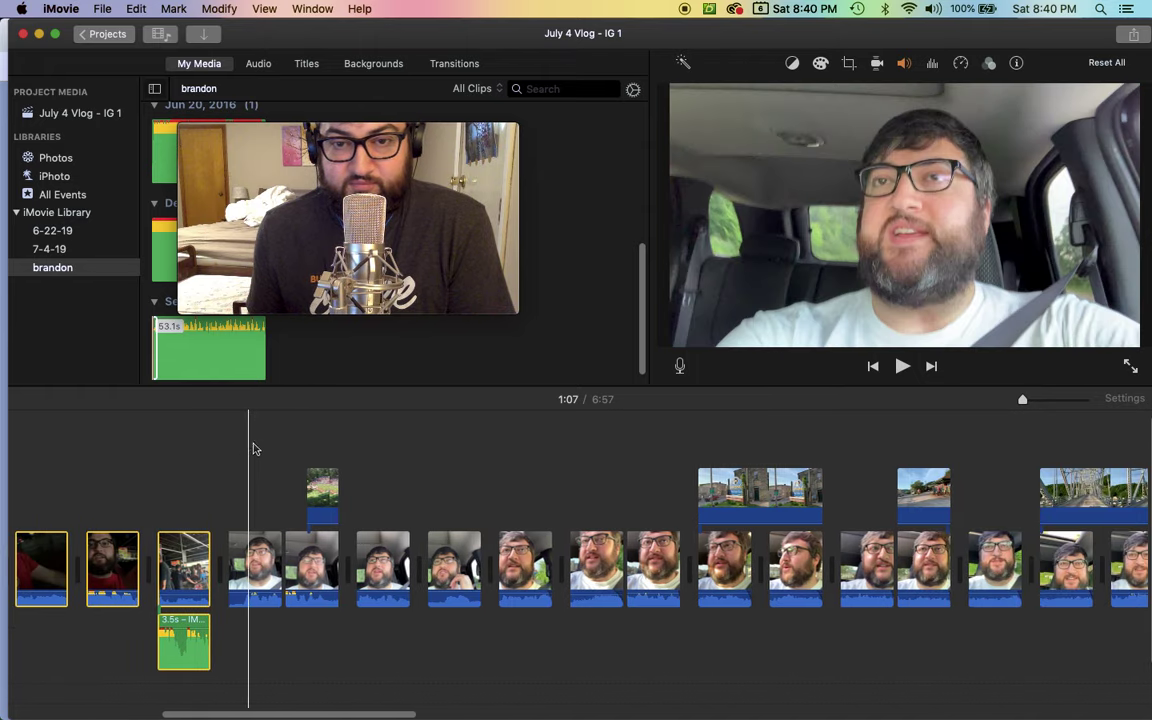
left_click_drag(254, 443, 473, 612)
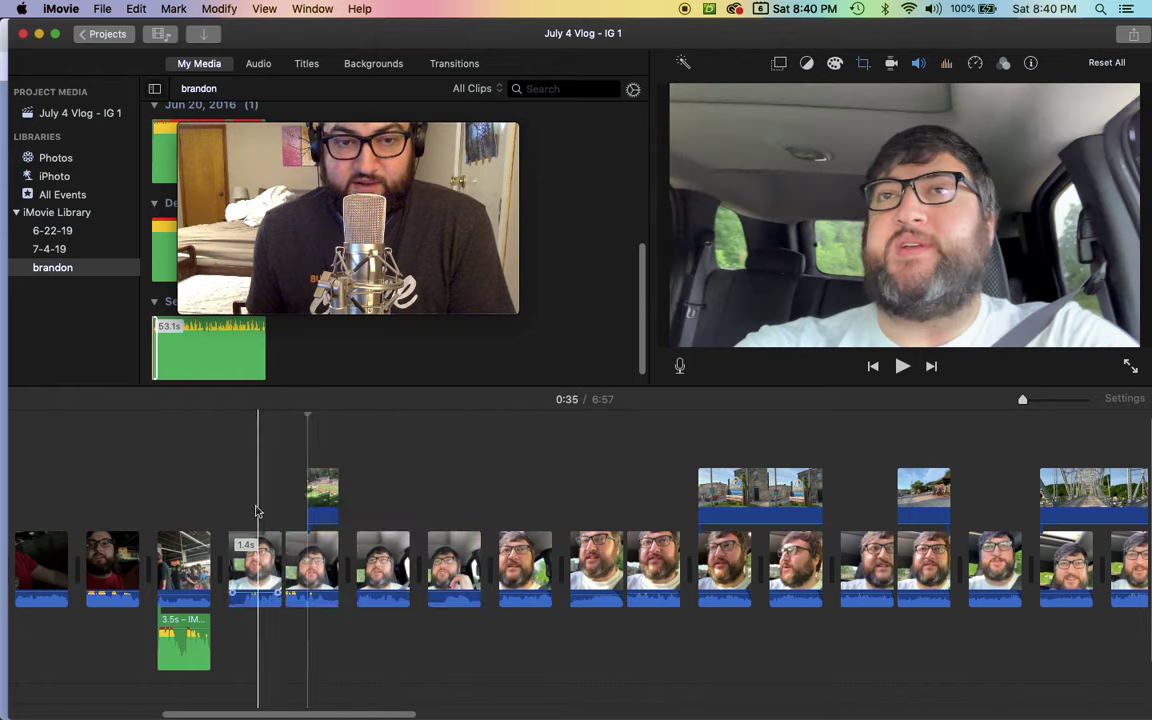
left_click_drag(262, 560, 262, 560)
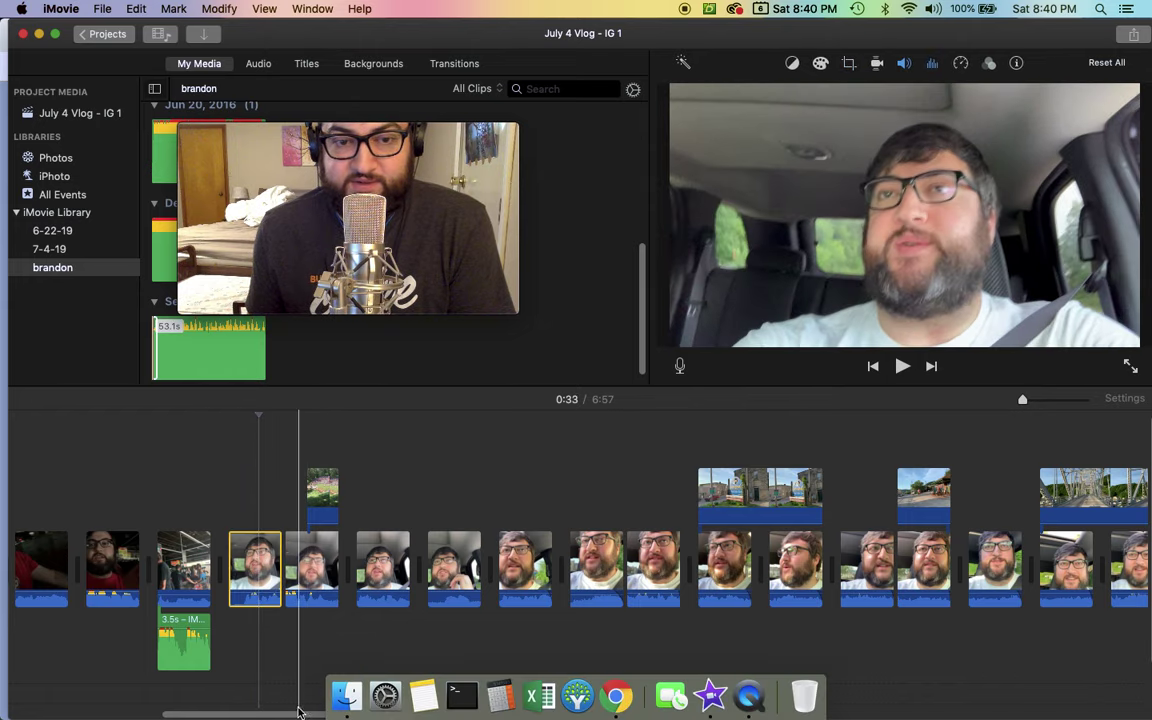
left_click_drag(295, 714, 452, 714)
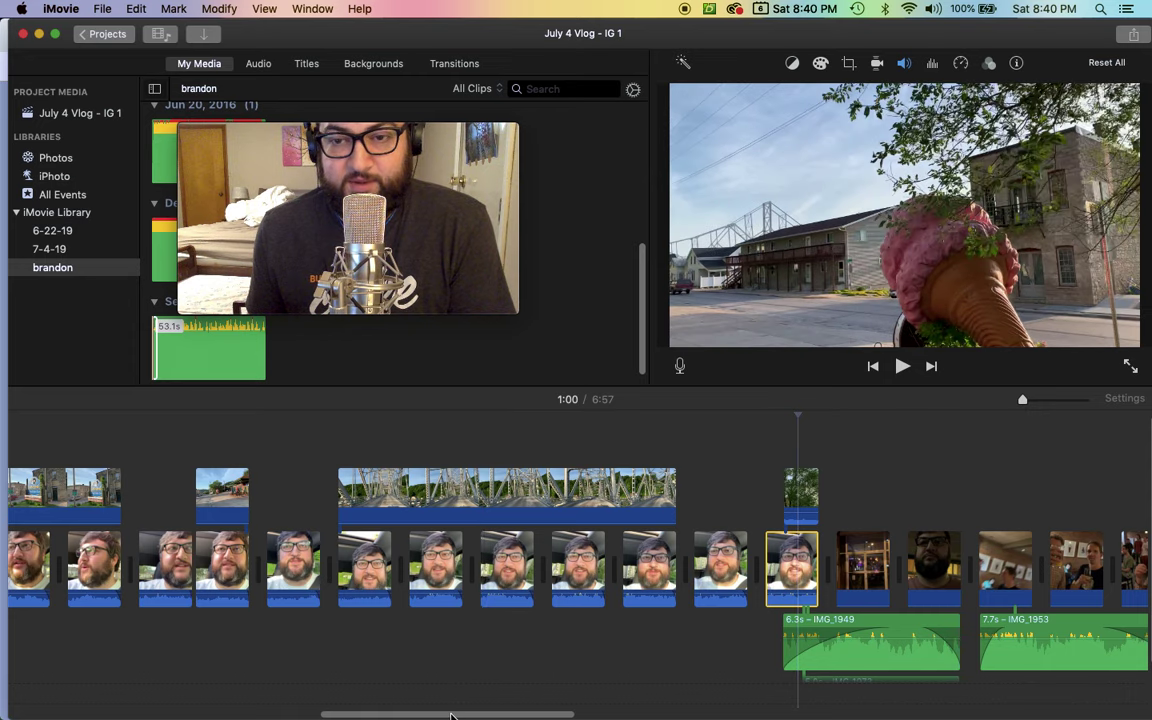
left_click_drag(450, 716, 536, 716)
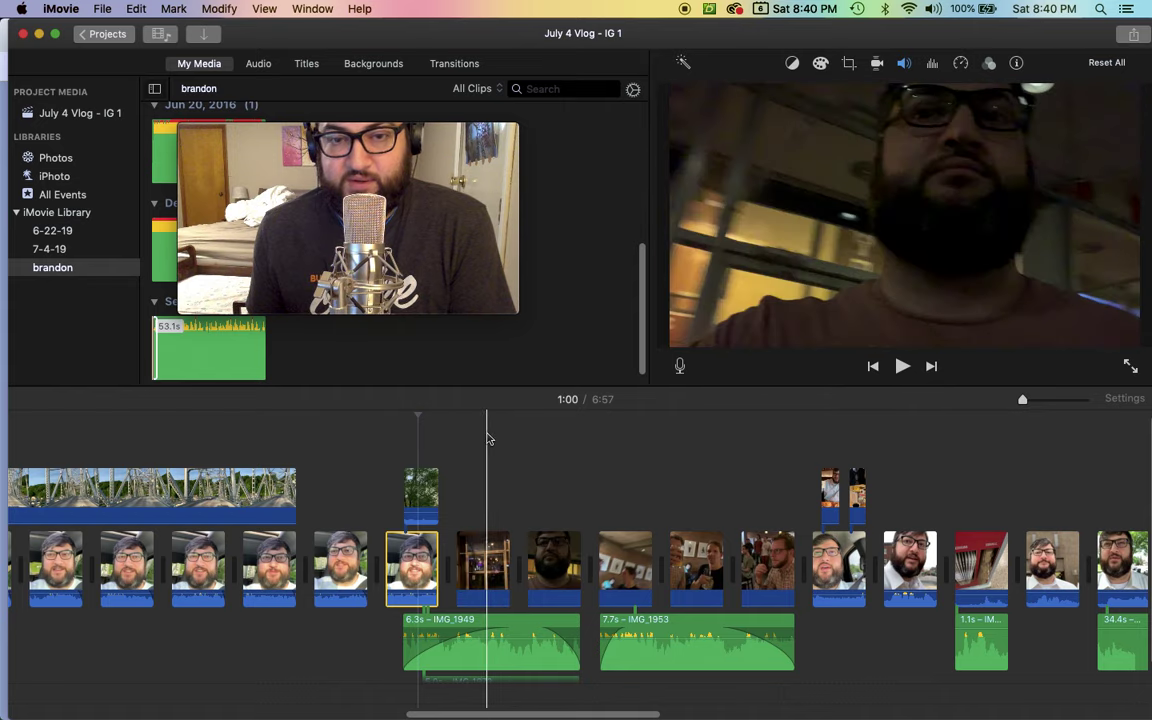
left_click_drag(489, 443, 1006, 658)
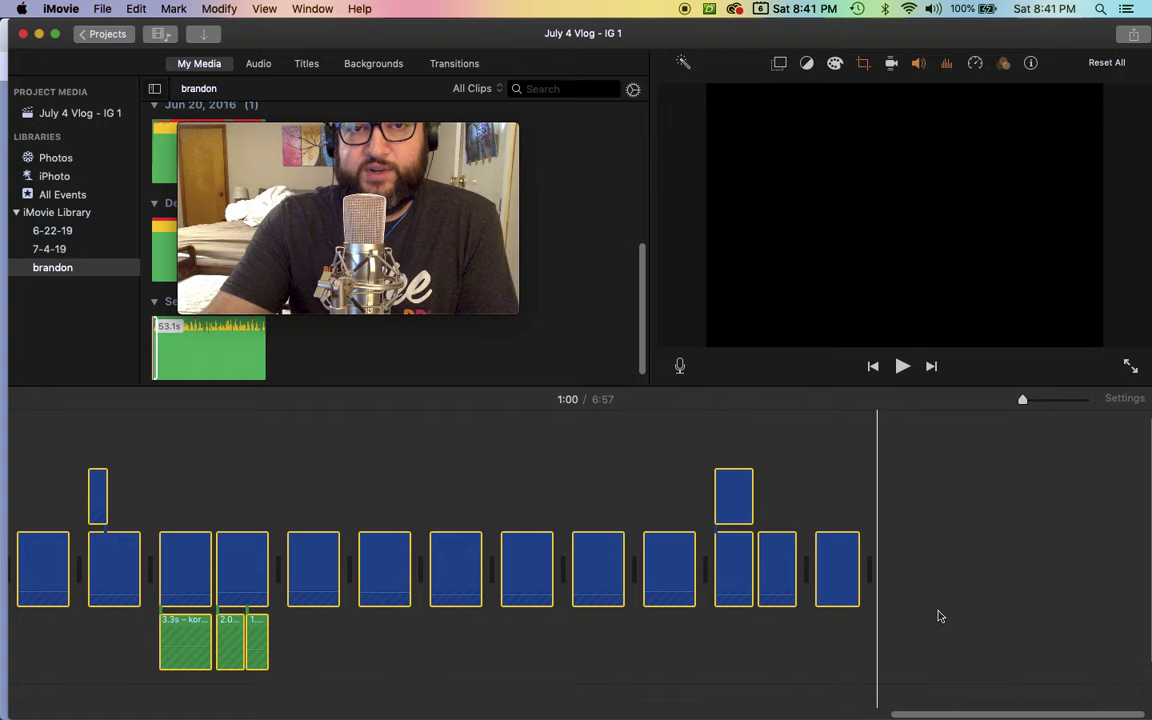
Step: Delete every clip after the one-minute mark, then scroll the timeline back
key("Delete")
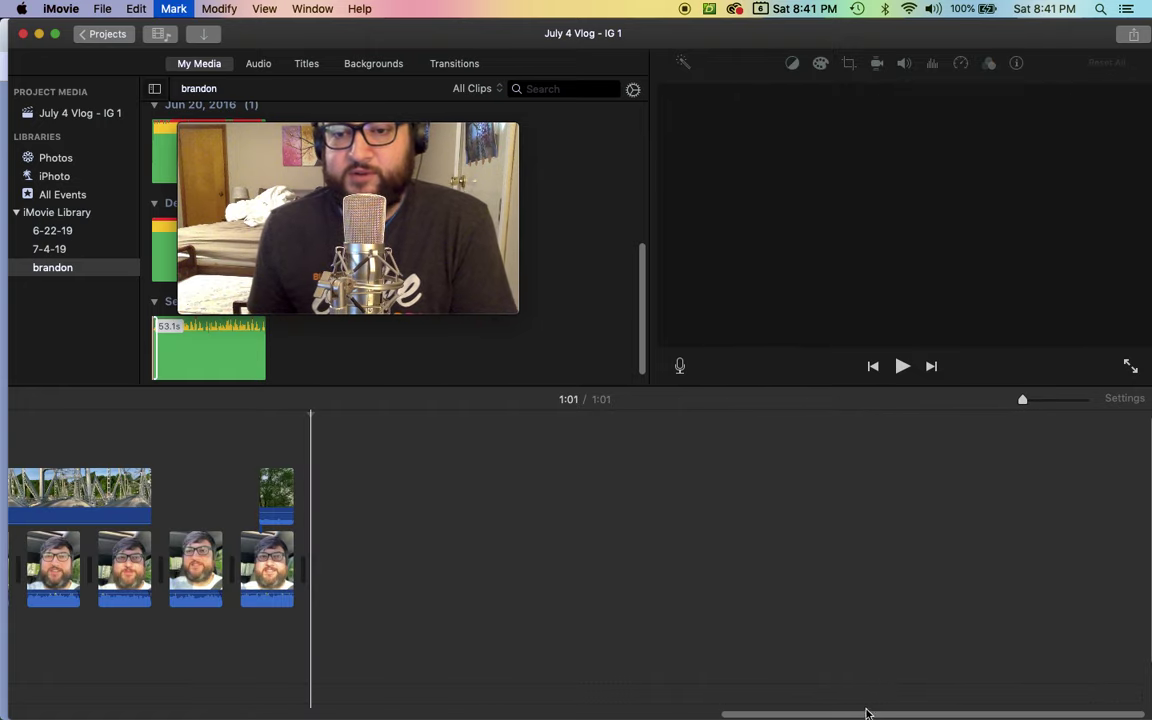
left_click_drag(866, 716, 738, 712)
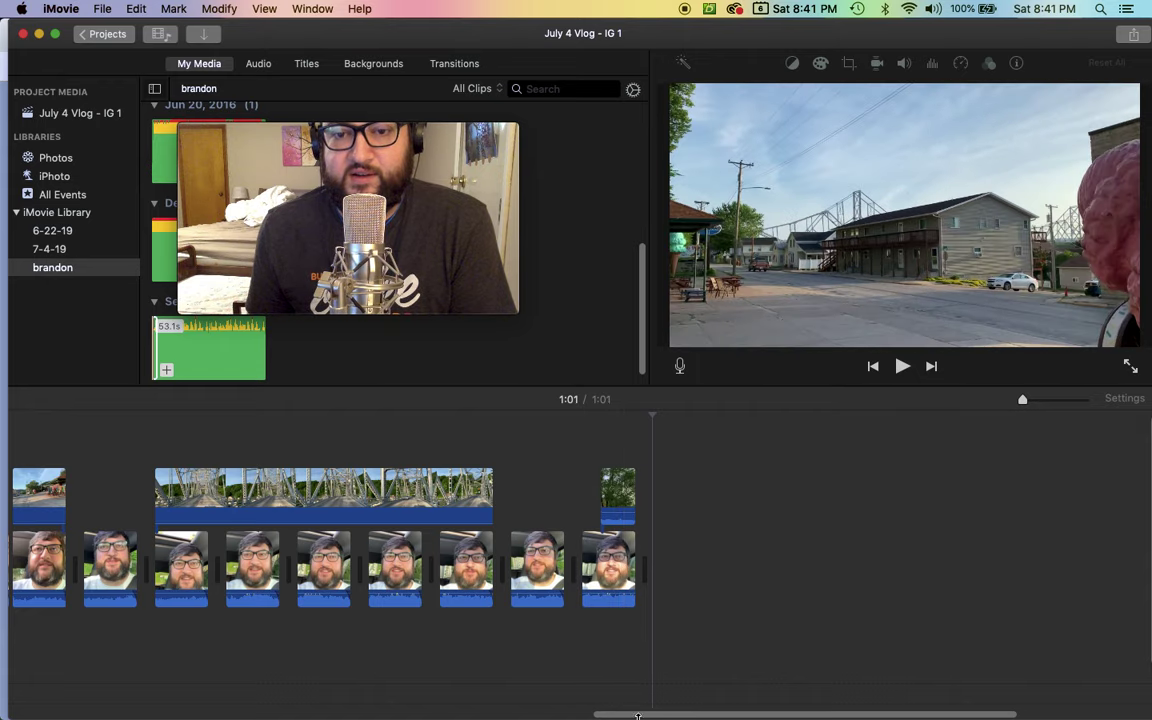
left_click_drag(637, 714, 45, 712)
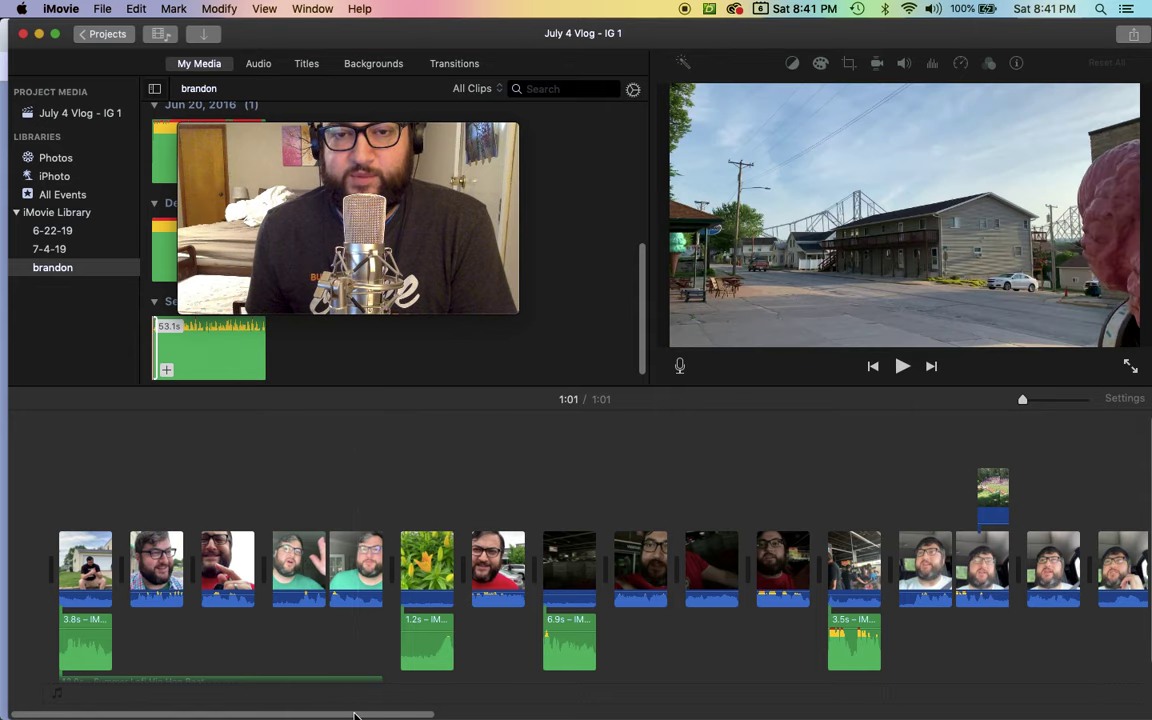
mouse_move(350, 715)
left_mouse_down()
mouse_move(846, 717)
mouse_move(333, 705)
left_mouse_up()
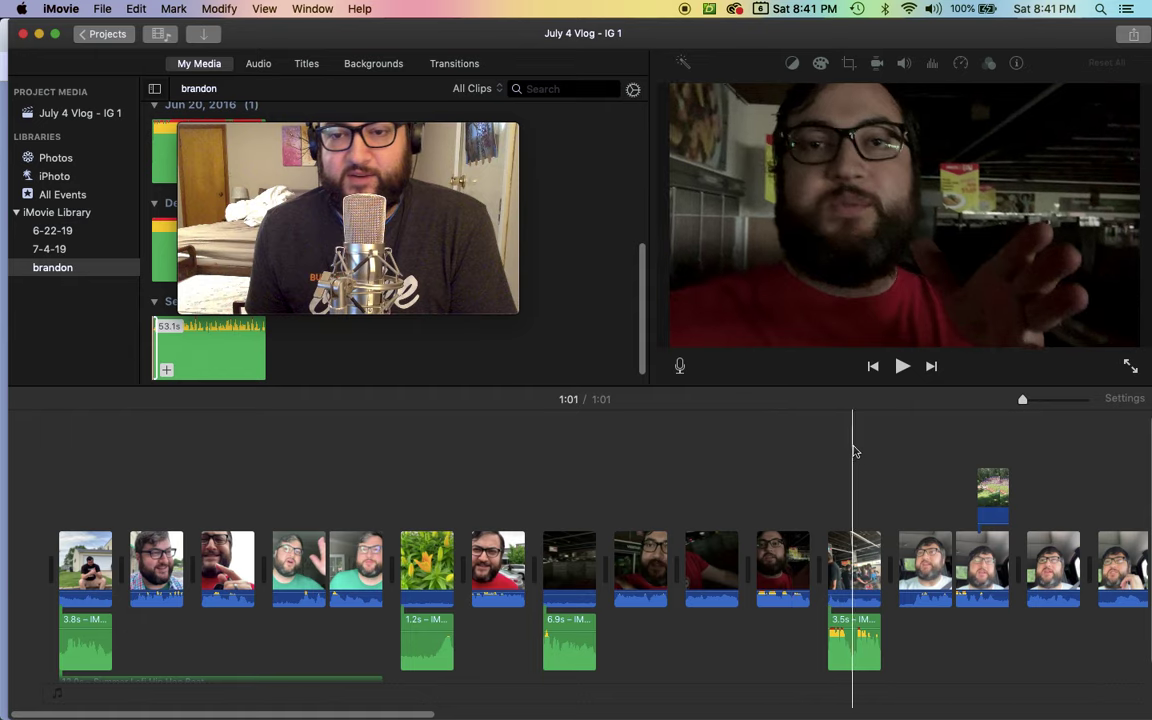
Step: Remove the opening clips, leaving a 28-second IG 1 cut
left_click_drag(853, 437, 3, 680)
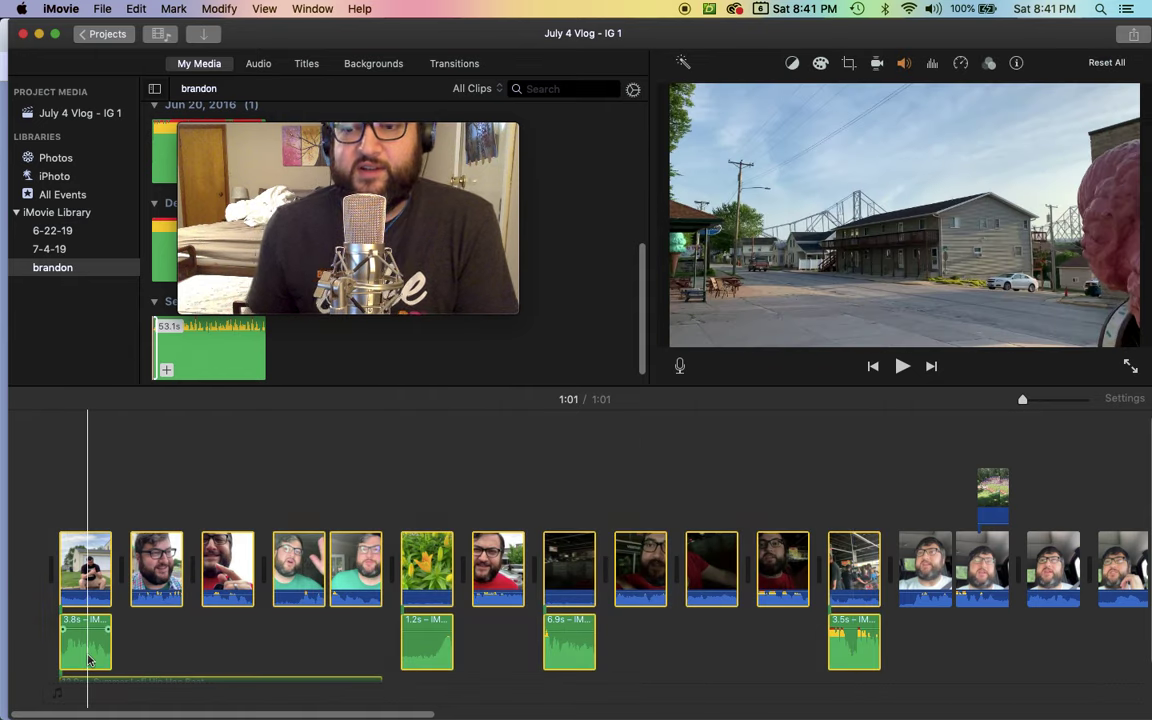
key("m")
key("Delete")
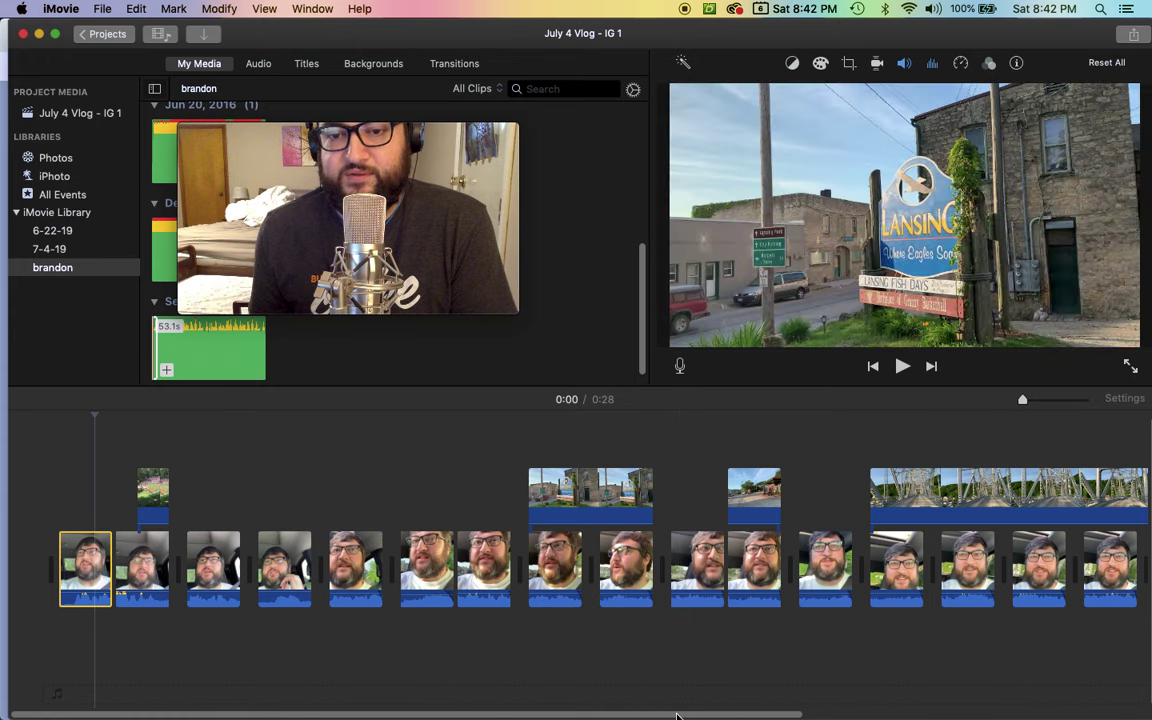
scroll(677, 716, "right", 10)
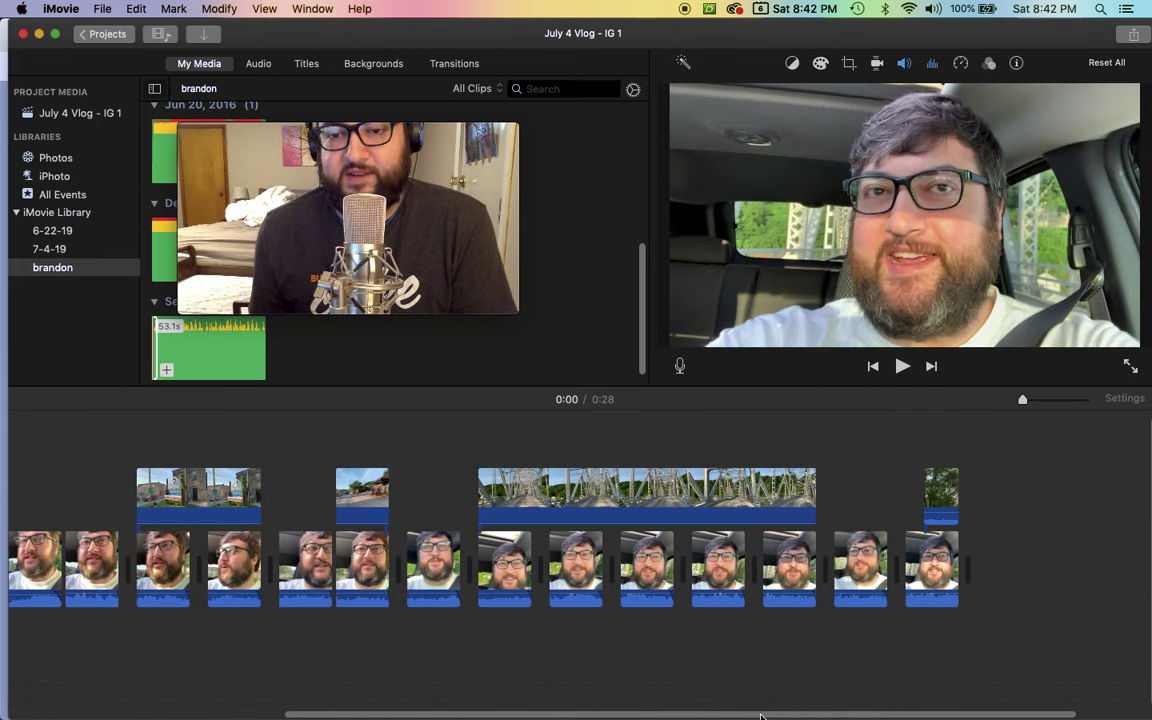
scroll(710, 717, "left", 3)
left_click_drag(710, 717, 435, 717)
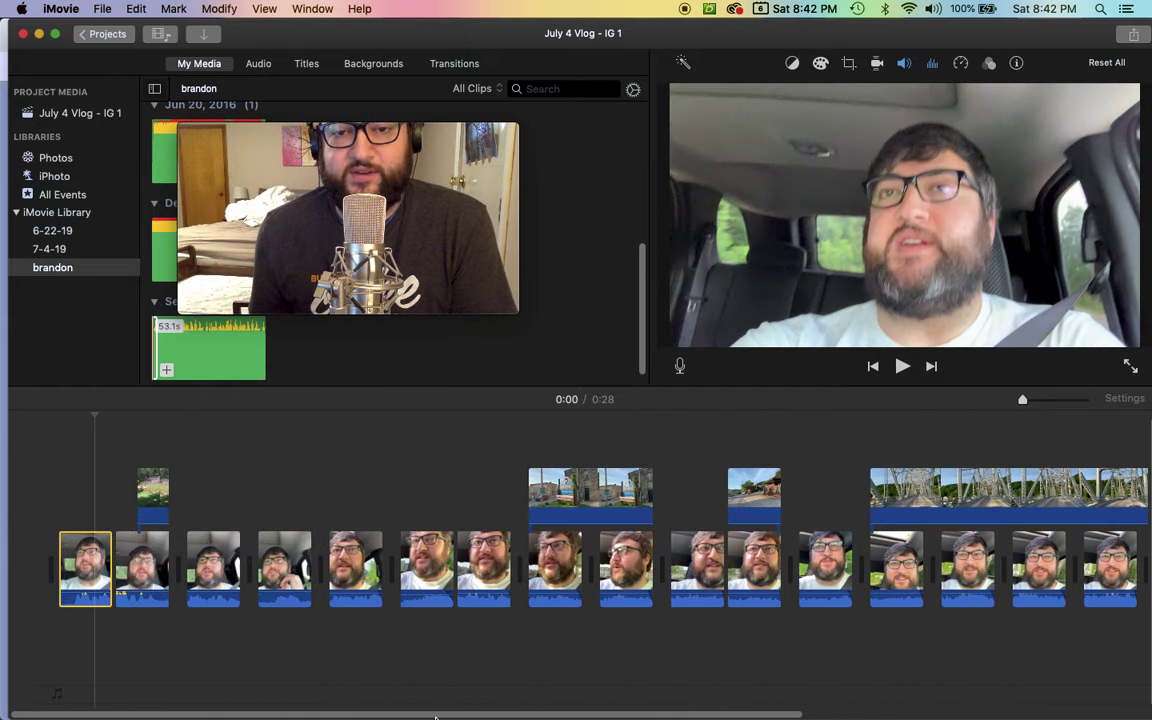
left_click(1131, 36)
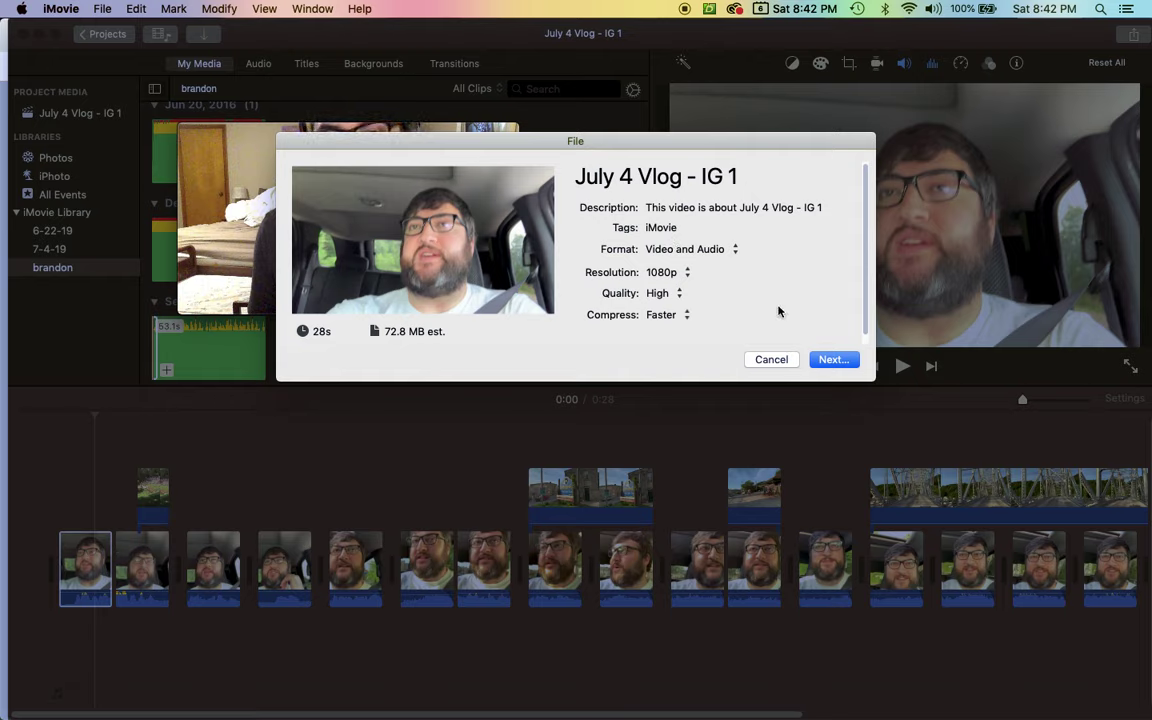
left_click(771, 360)
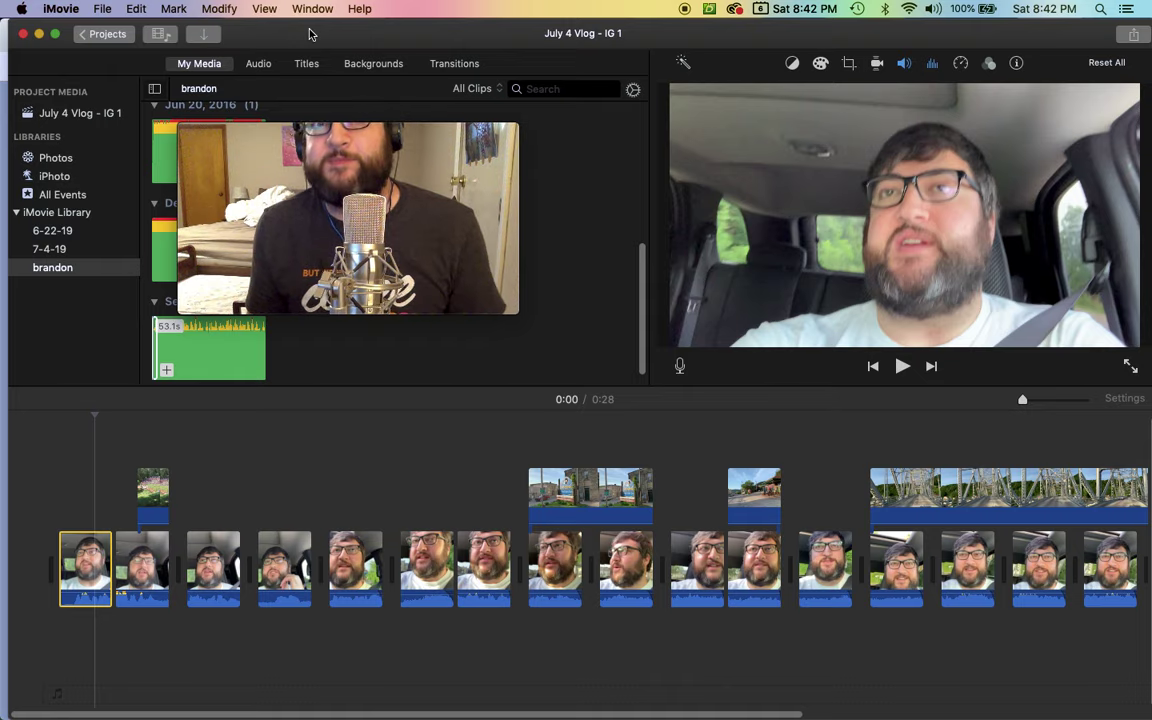
Step: Back in the Projects browser, duplicate the My Movie 2 project again
left_click(106, 34)
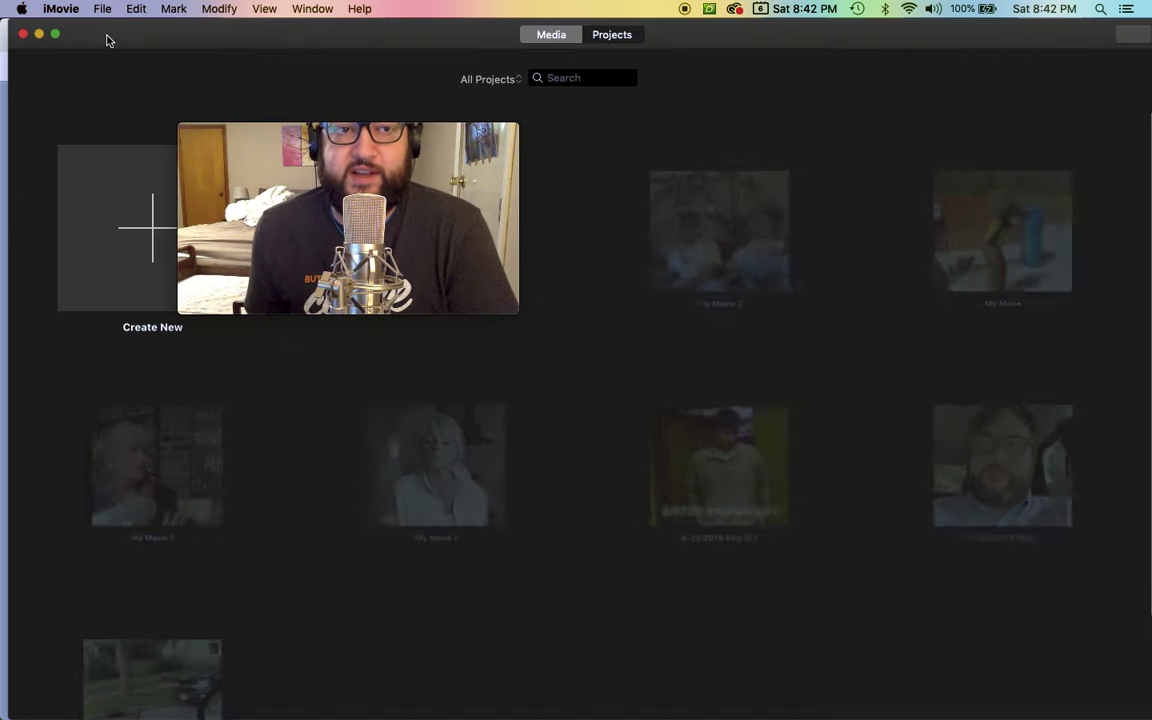
mouse_move(476, 125)
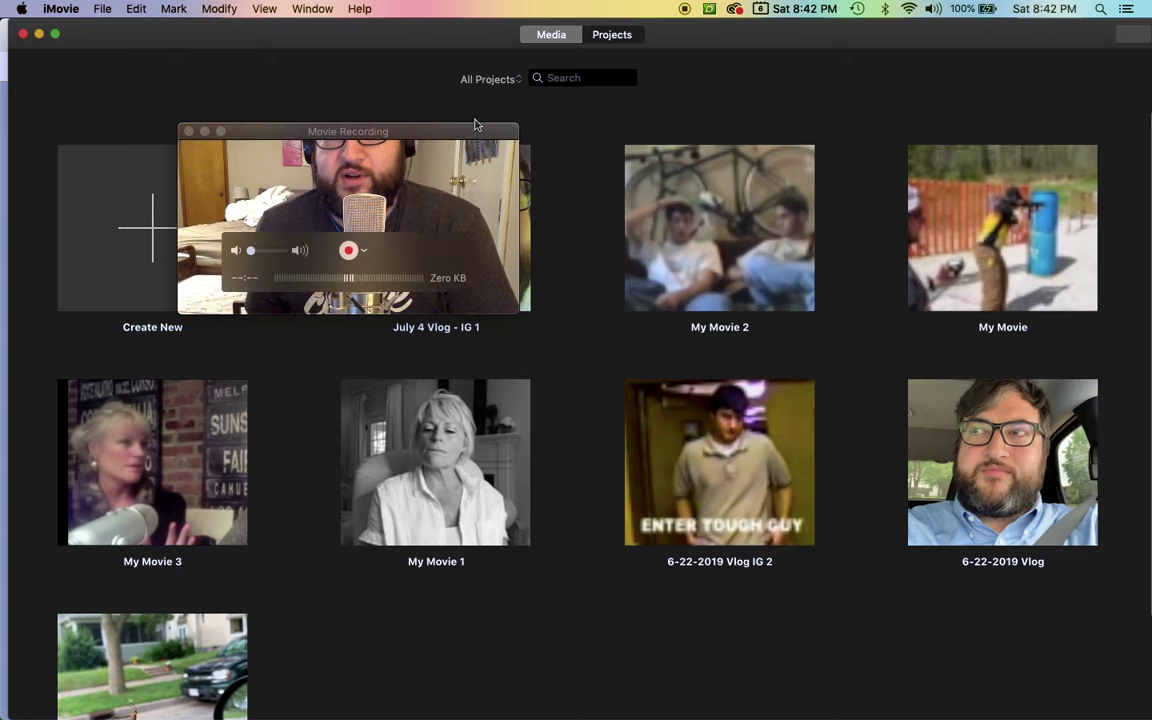
left_click_drag(476, 131, 1015, 435)
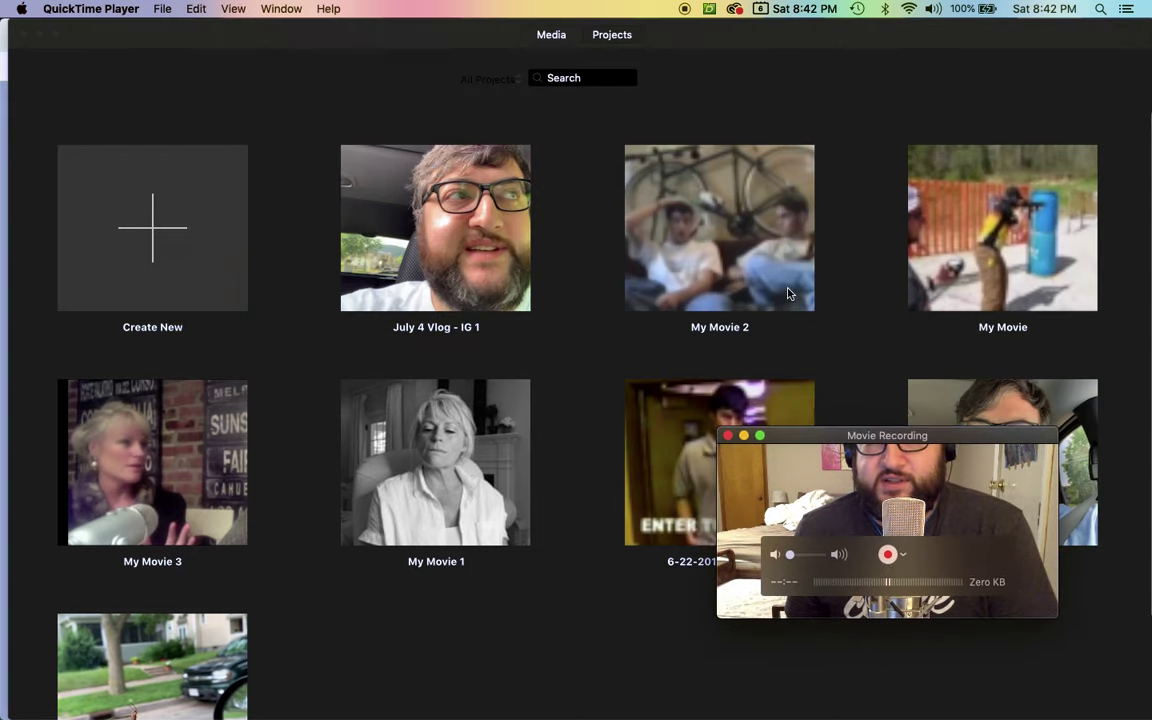
left_click(778, 322)
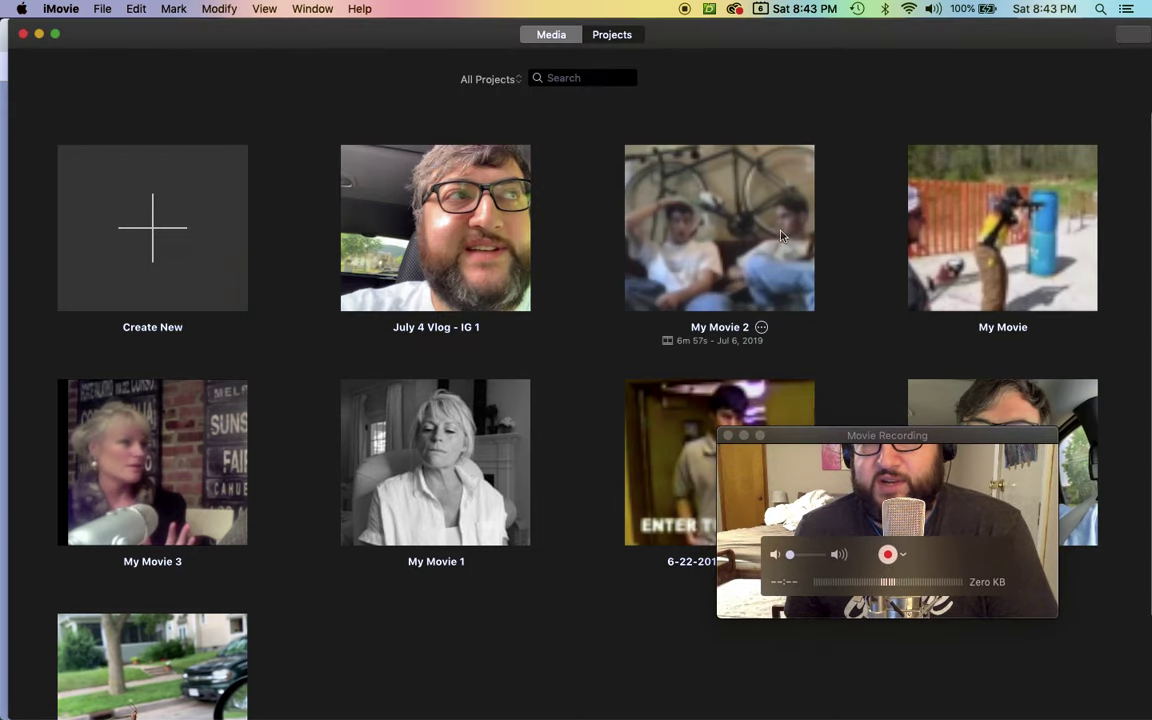
left_click(761, 329)
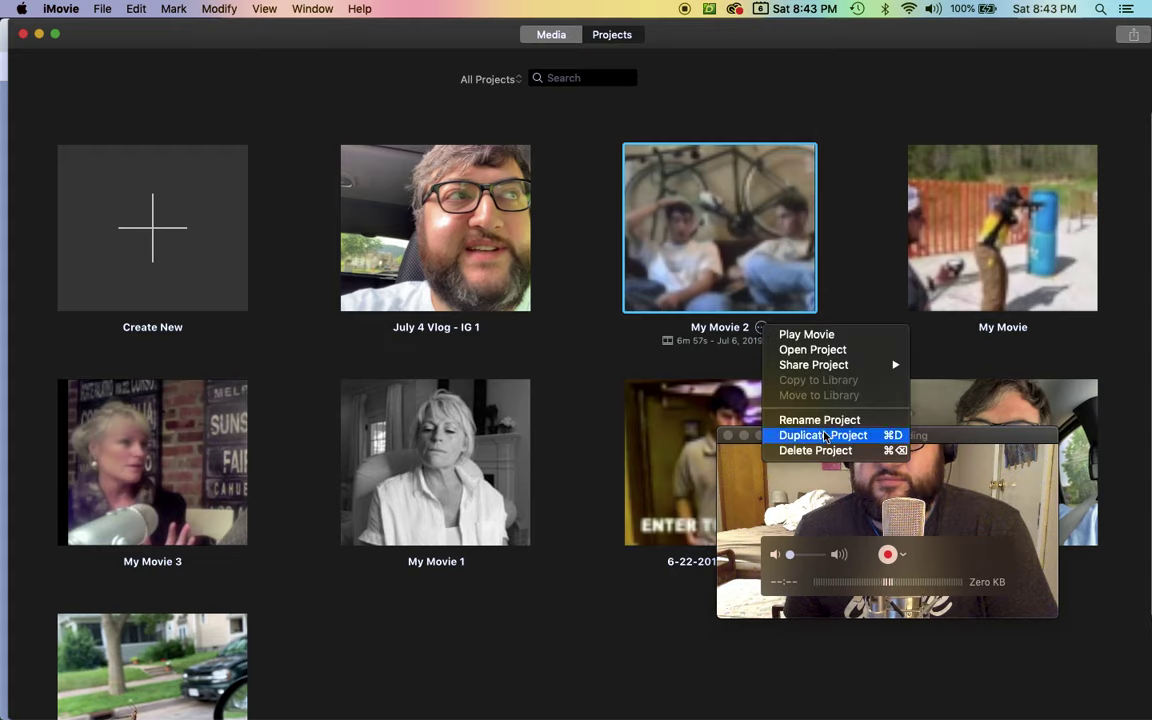
left_click(824, 436)
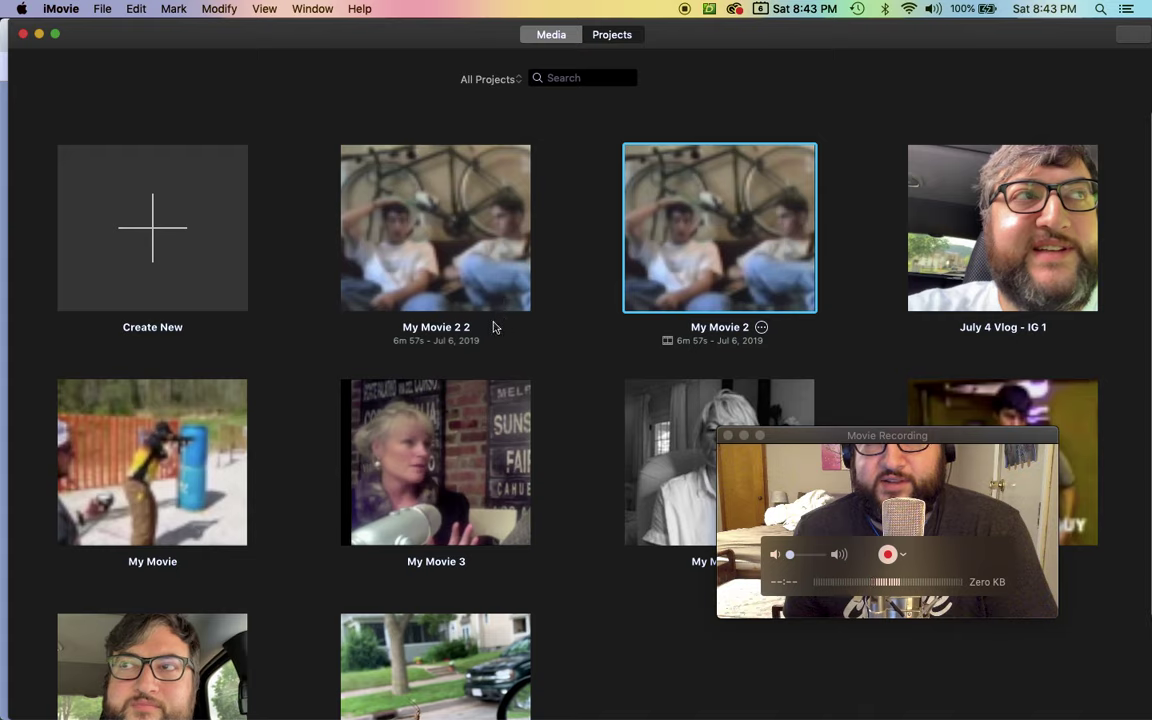
Step: Rename the 'My Movie 2 2' copy to 'July 4 Vlog - IG 2' and open it
left_click(482, 330)
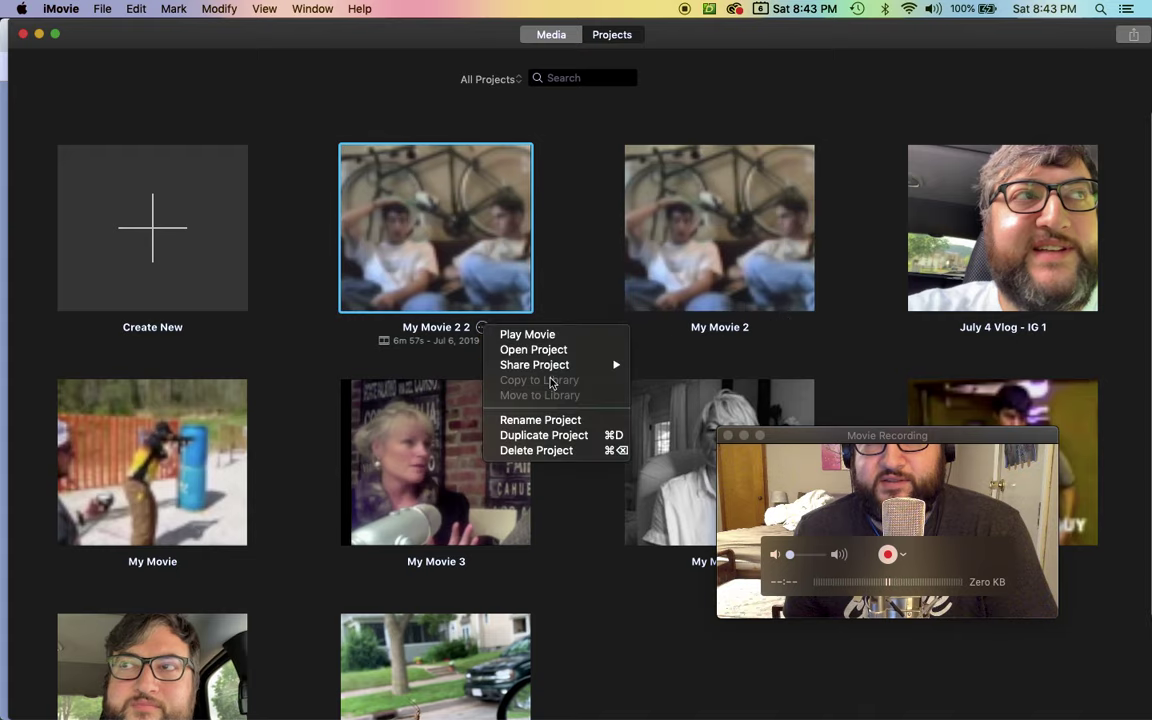
left_click(556, 421)
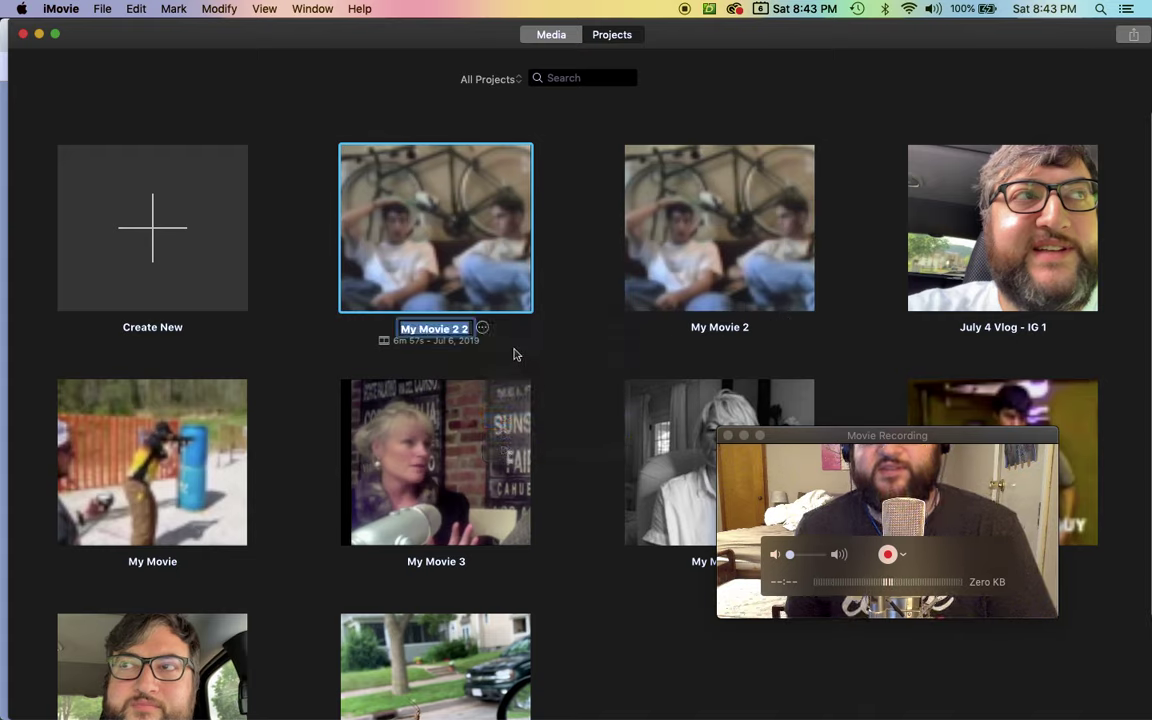
type("Jul")
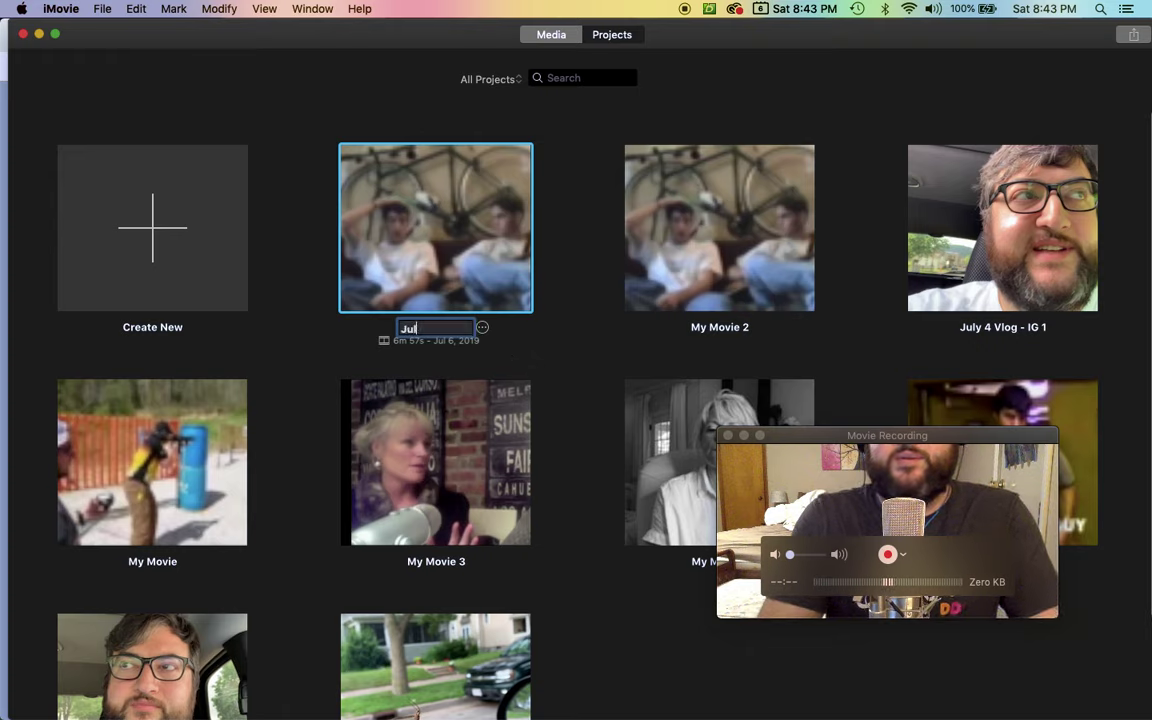
type("y 4 Vlog -")
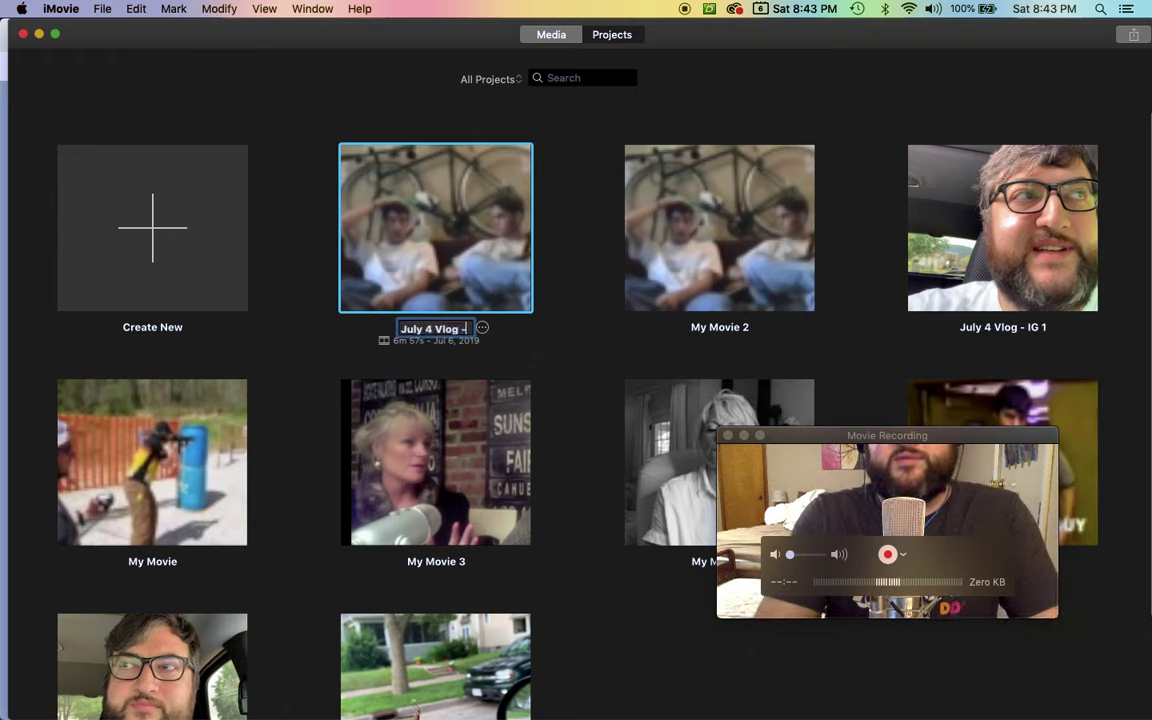
key("super+a")
key("BackSpace")
type("- IG 2")
key("Return")
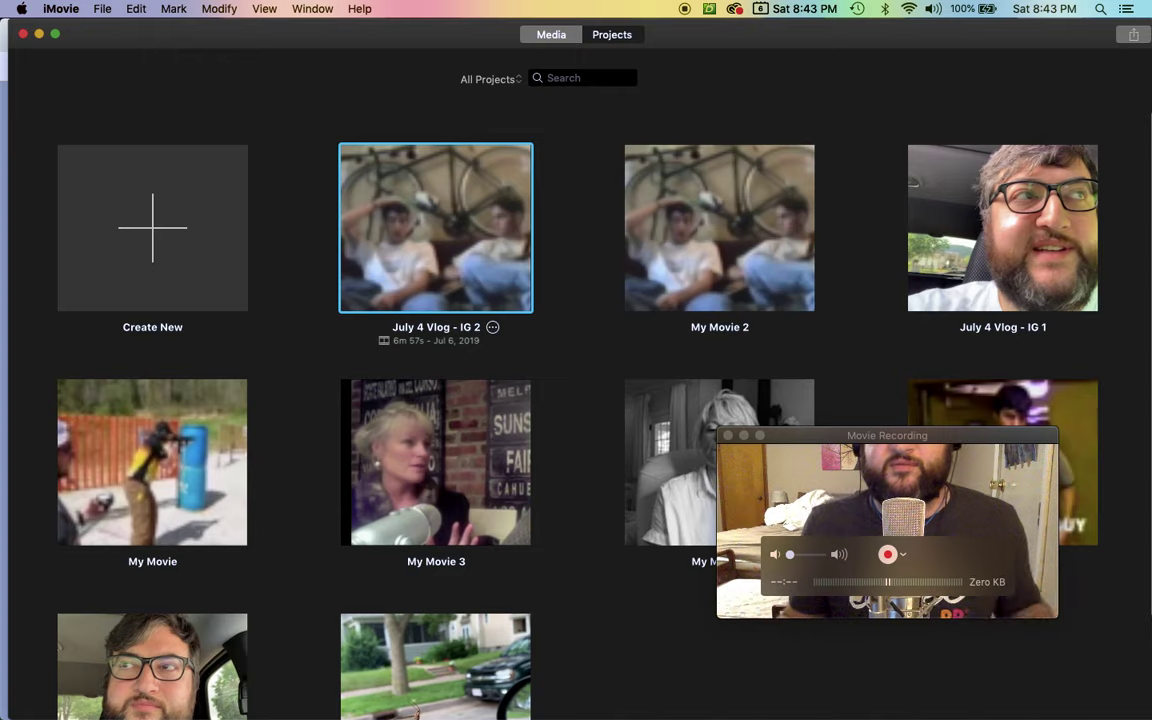
left_click(507, 221)
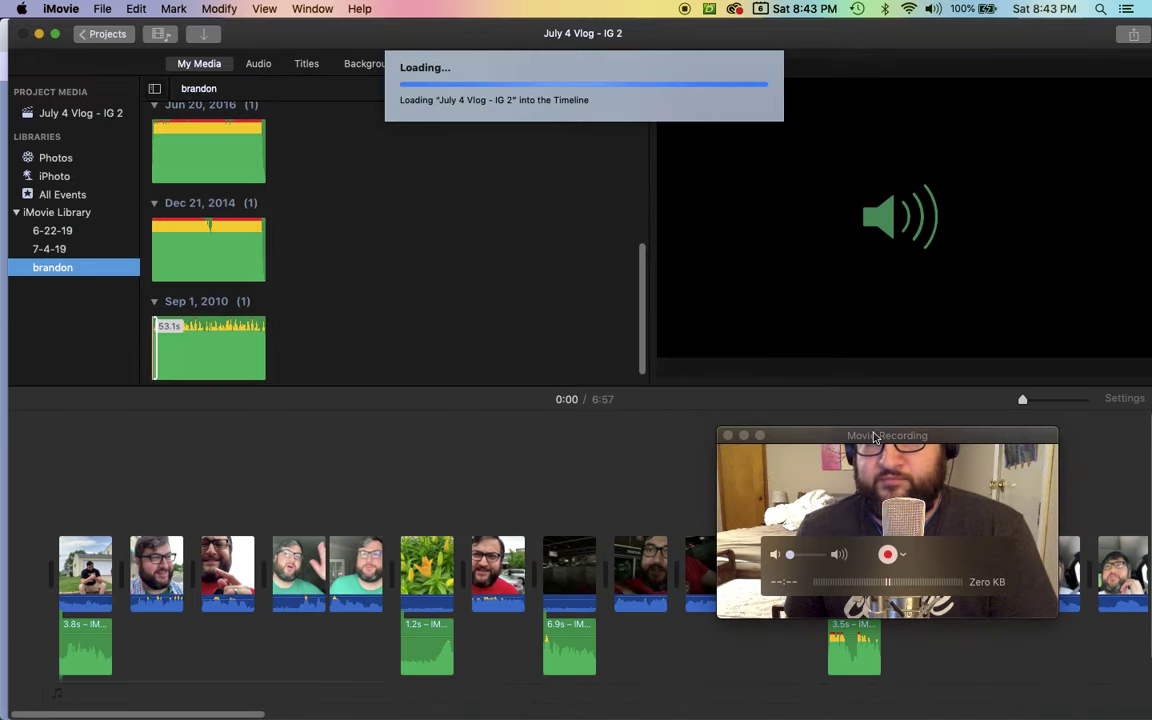
Step: Move the camera preview aside, review the IG 2 timeline, and marquee-select the clips to cut
left_click_drag(873, 437, 321, 112)
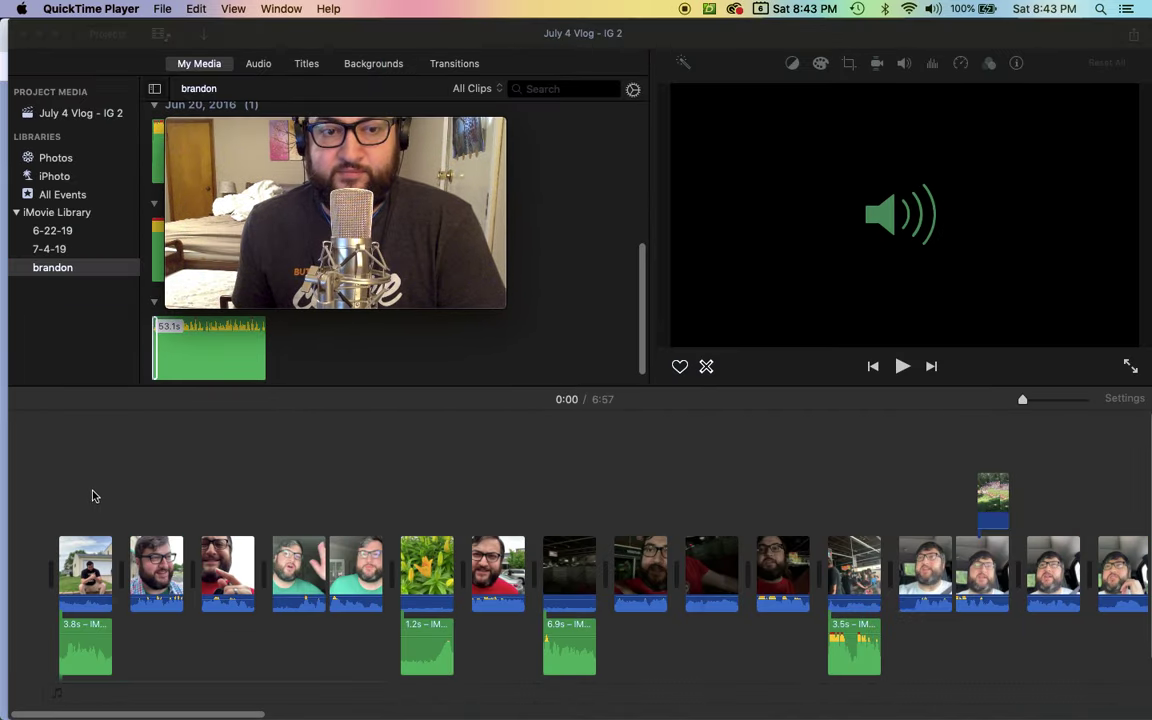
left_click(380, 588)
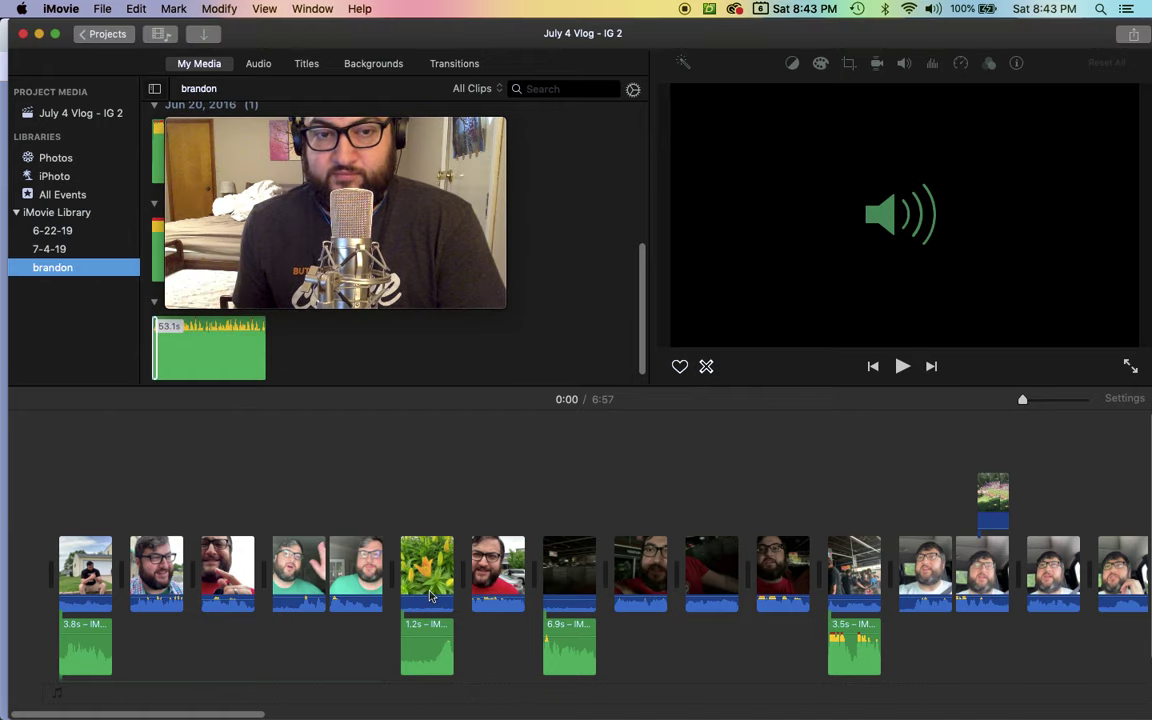
left_click(430, 596)
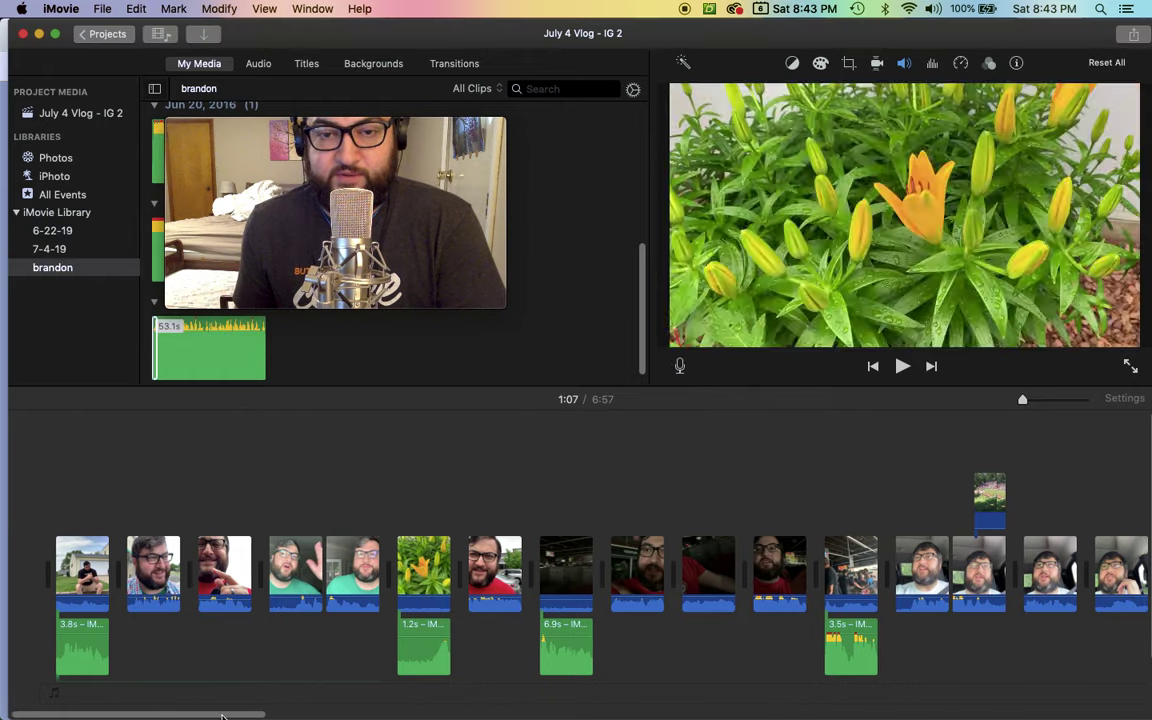
left_click_drag(222, 716, 685, 702)
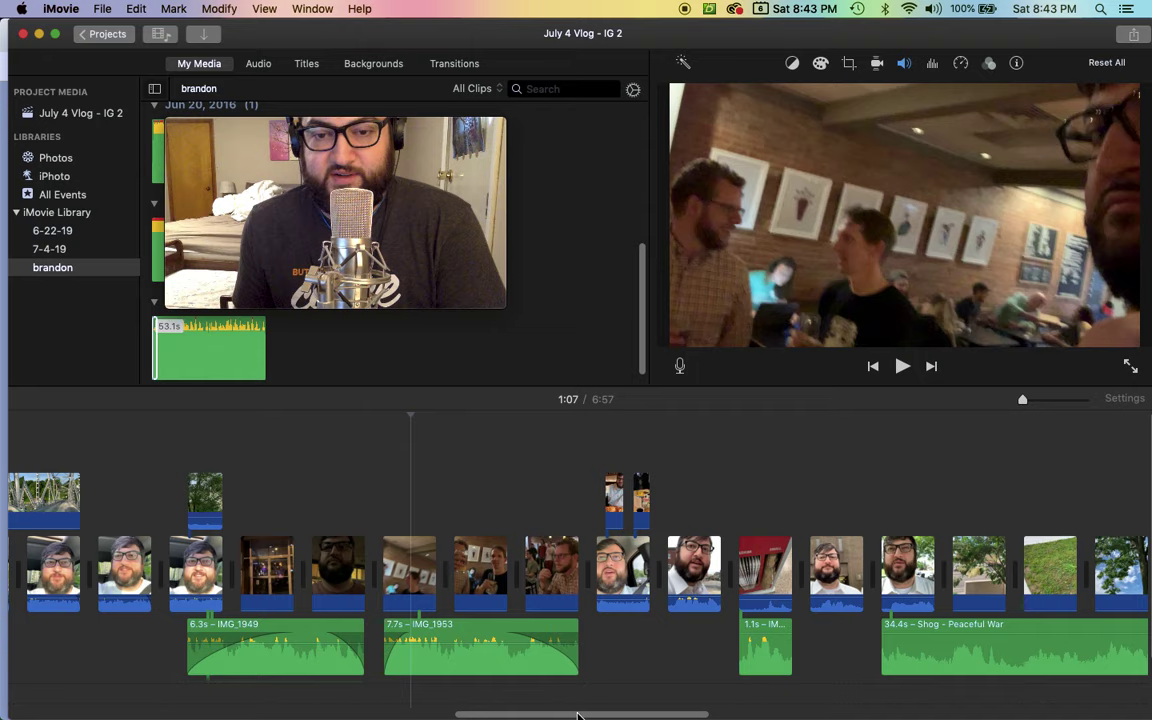
left_click_drag(588, 716, 1012, 713)
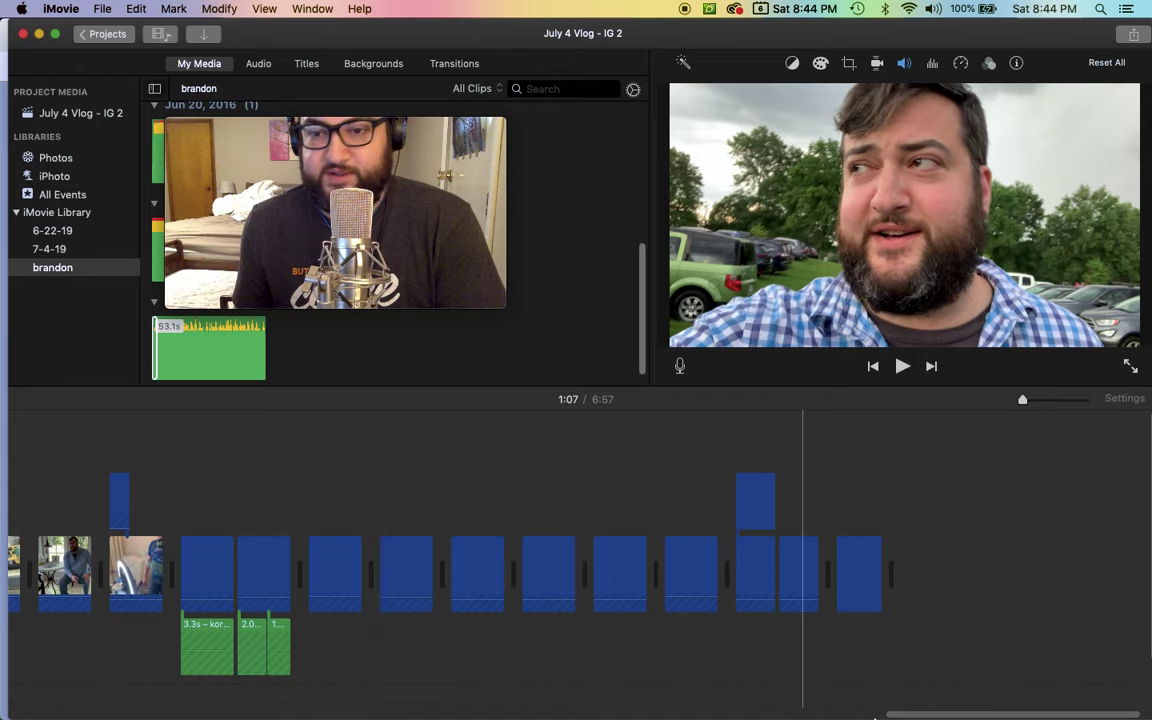
left_click_drag(920, 715, 608, 716)
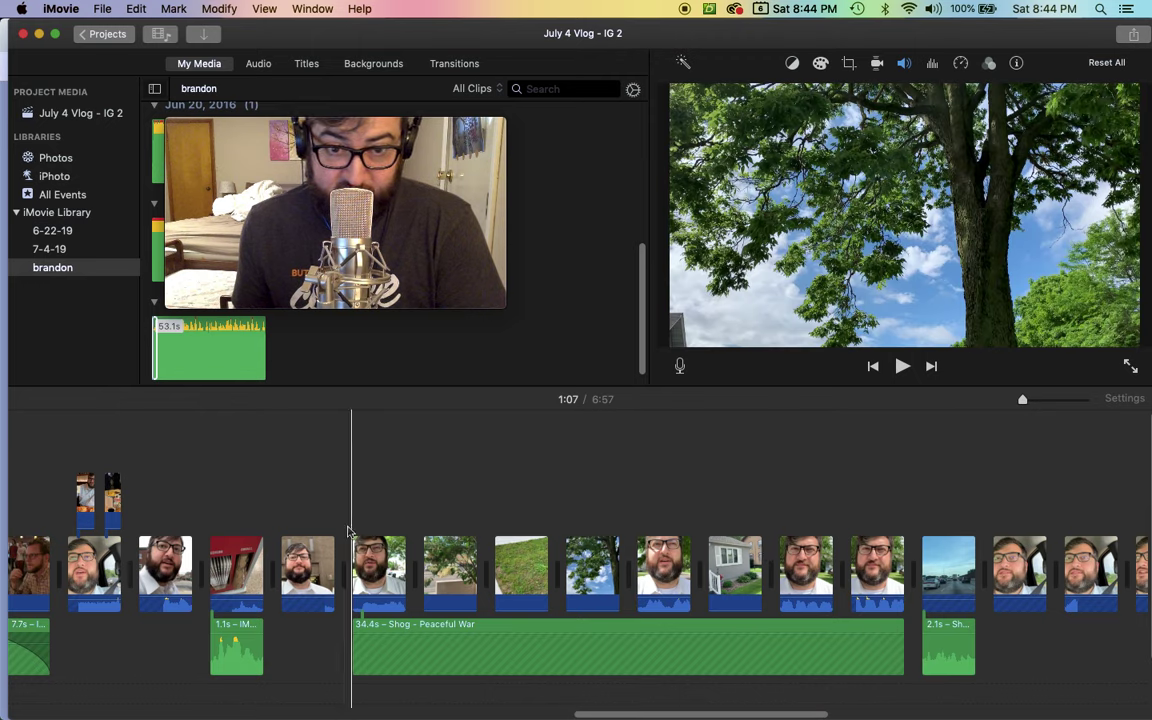
left_click_drag(628, 716, 583, 716)
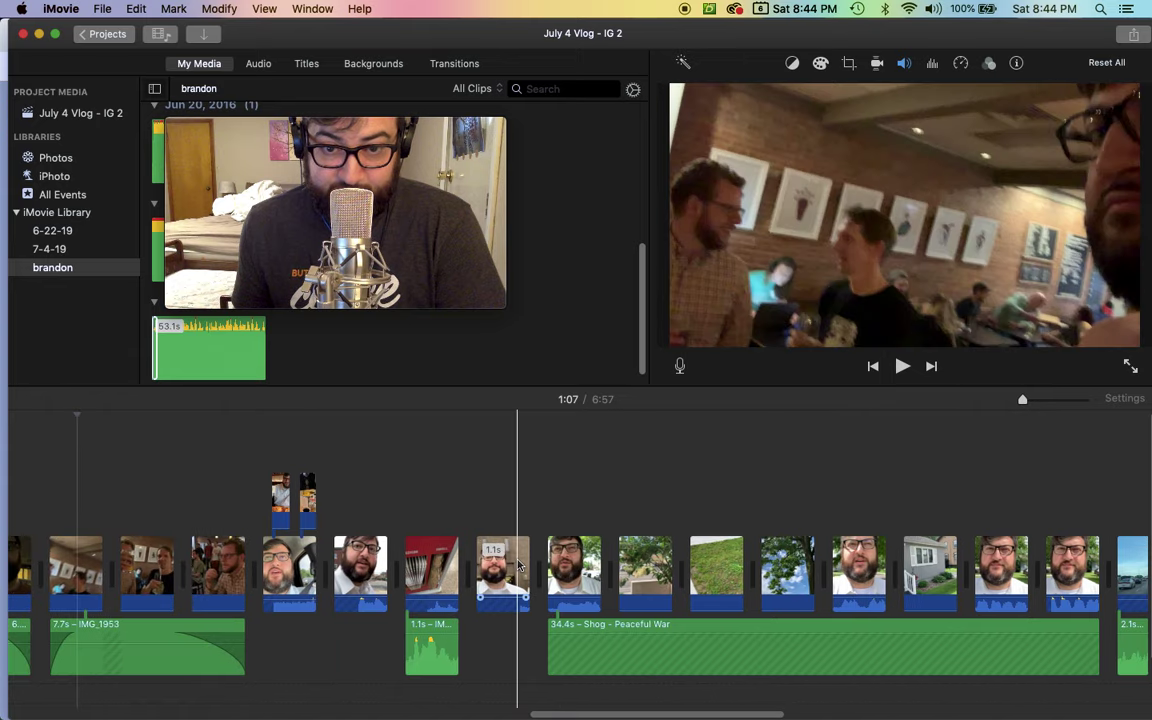
left_click_drag(507, 463, 3, 640)
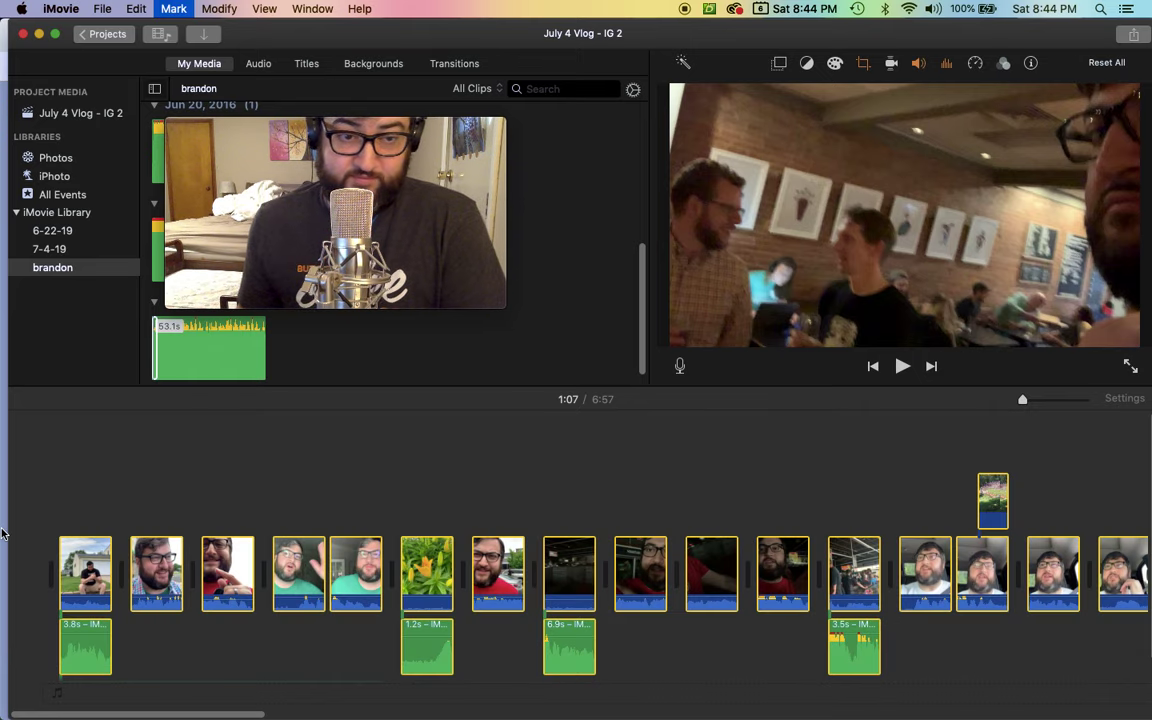
Step: Delete the selected clips and the later ones, trimming IG 2 to 36 seconds
key("Delete")
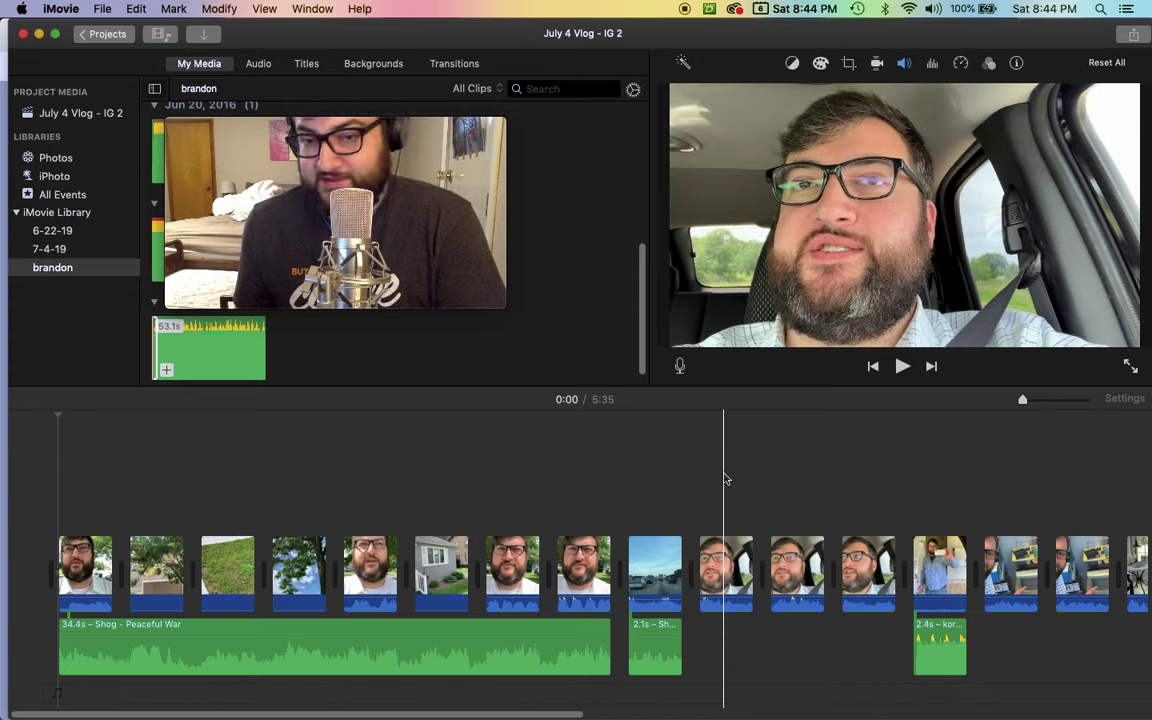
left_click_drag(724, 475, 1148, 670)
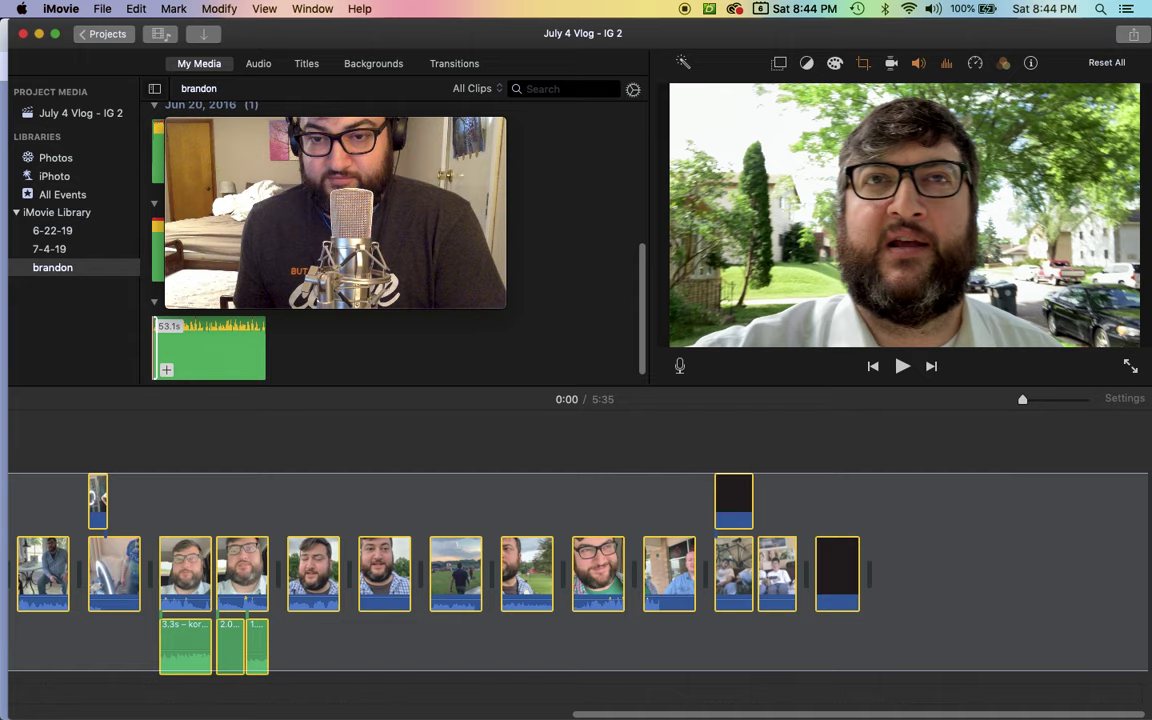
key("Delete")
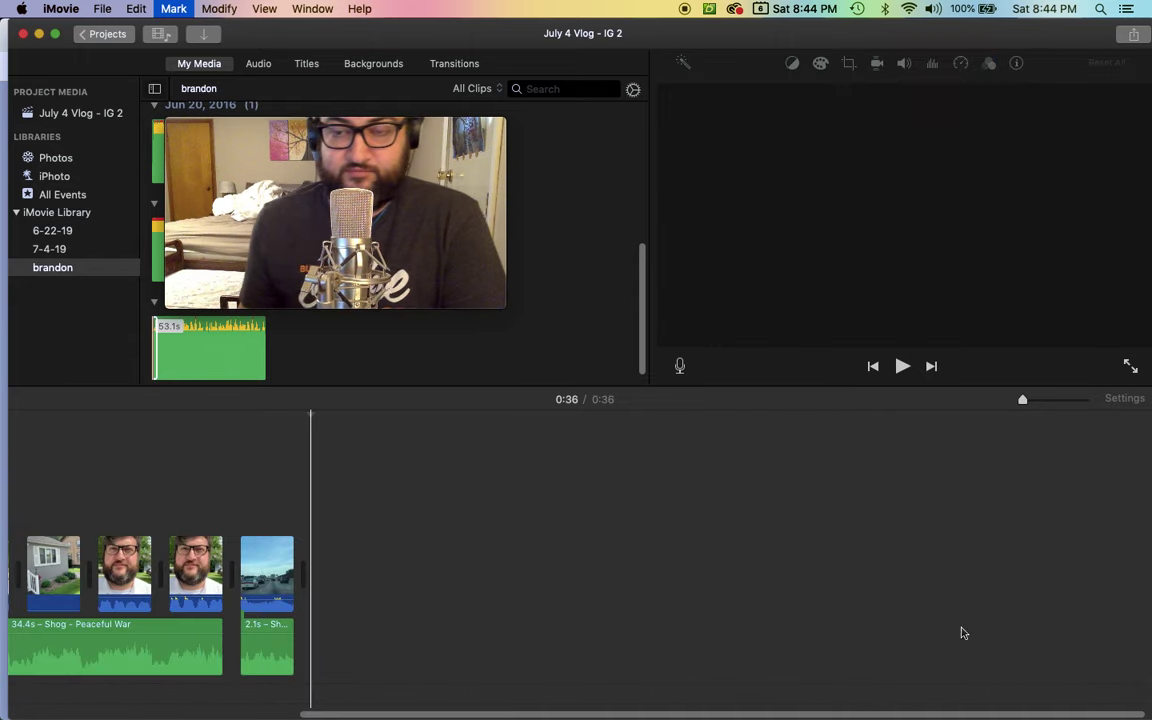
left_click_drag(462, 714, 86, 712)
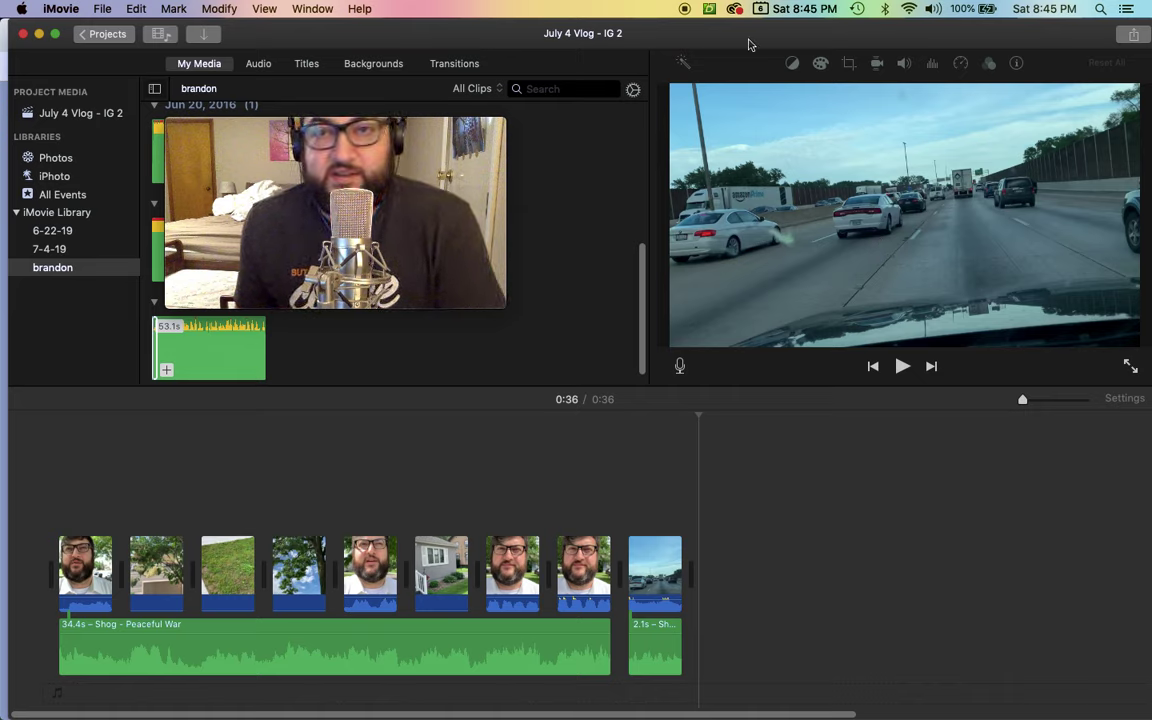
Step: Cancel the Share > File export and return to the Projects browser
left_click(1133, 37)
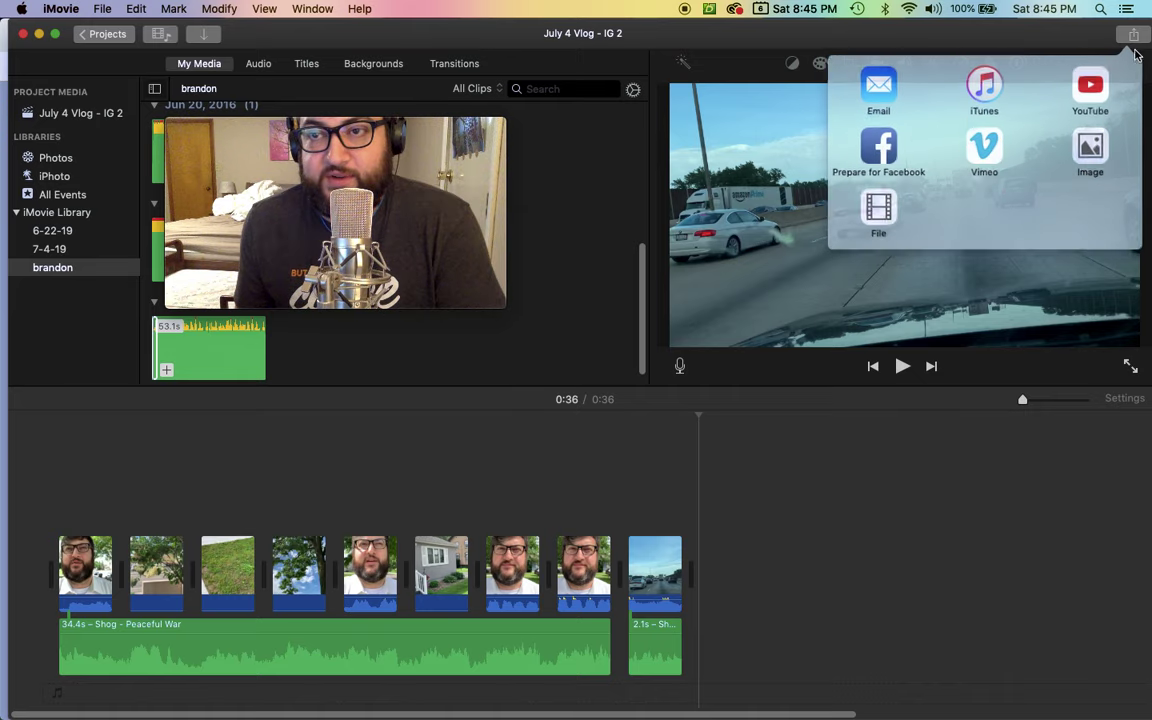
left_click(886, 205)
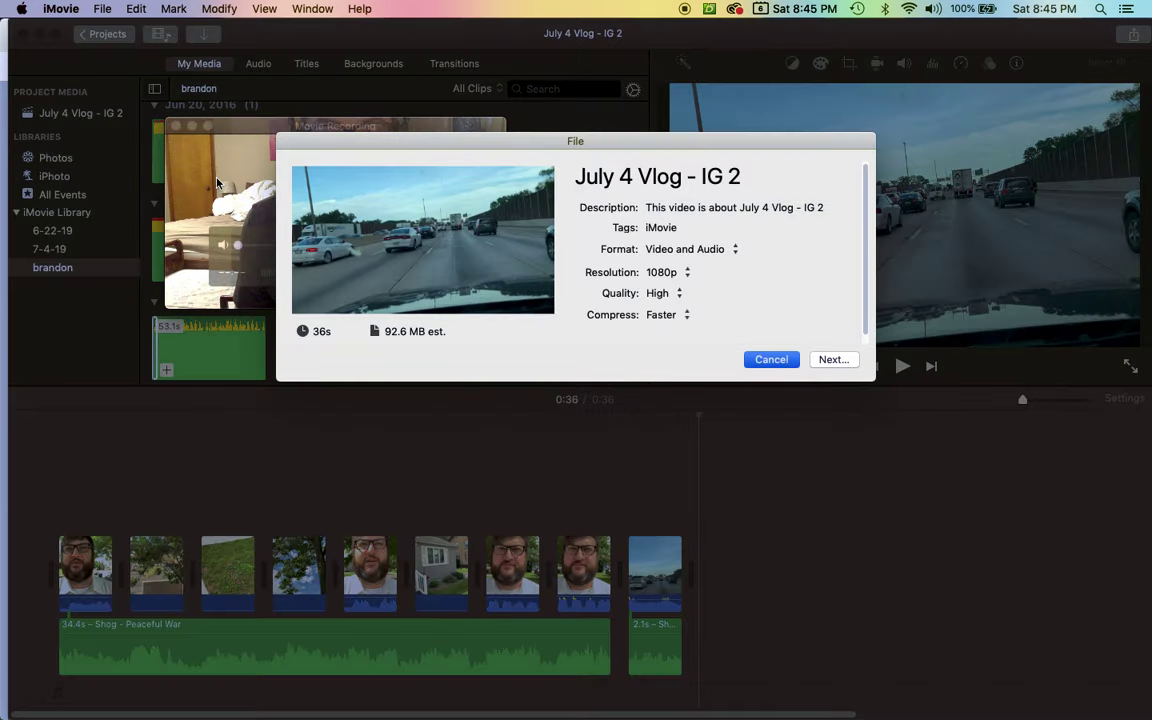
key("Escape")
left_click(102, 33)
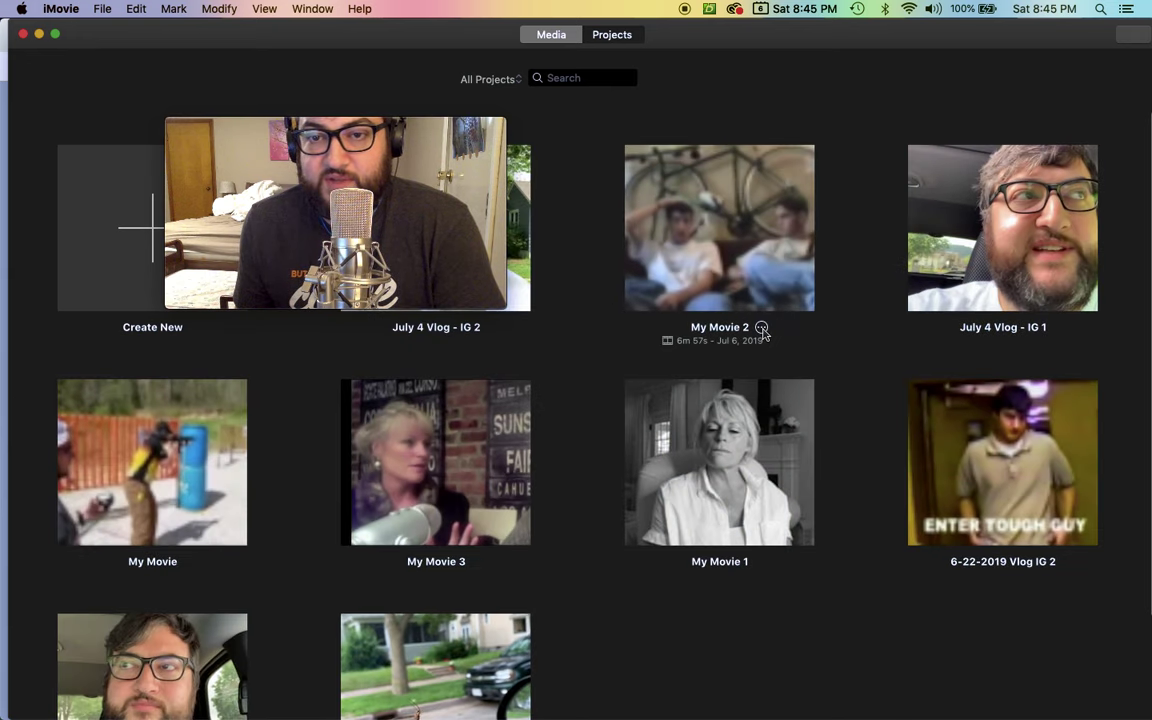
left_click(761, 328)
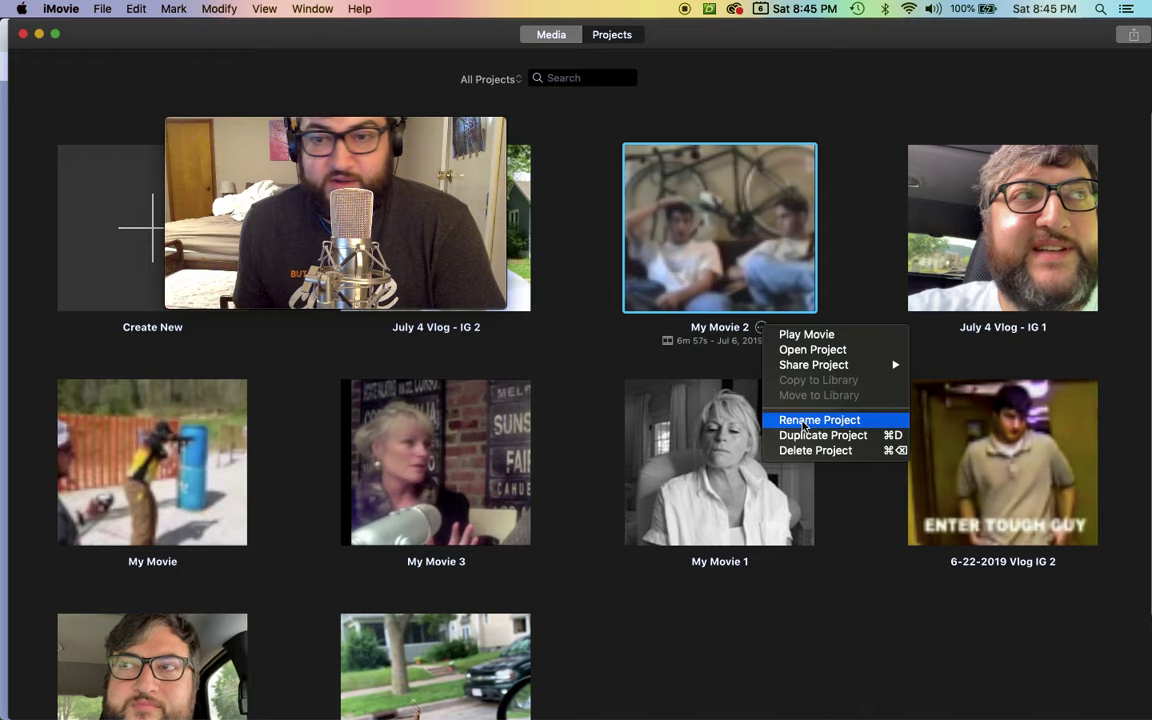
Step: Duplicate My Movie 2 into a new copy and delete the accidental extra copy My Movie 2 2 2
left_click(815, 436)
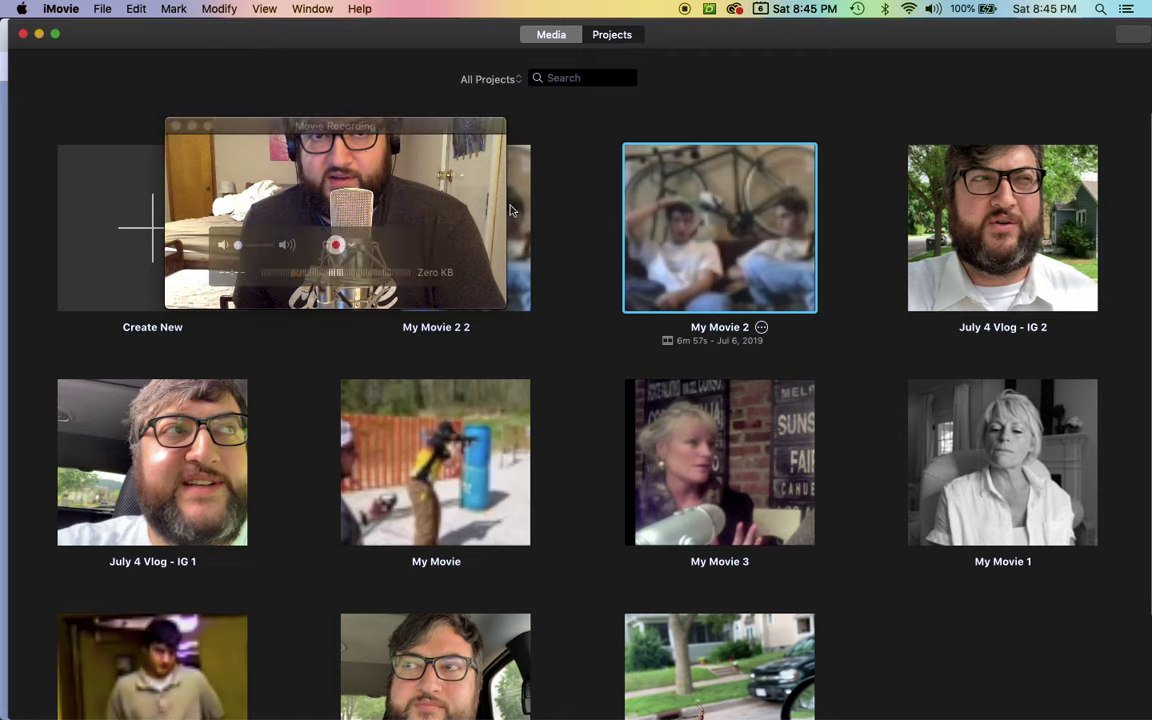
left_click_drag(398, 121, 963, 95)
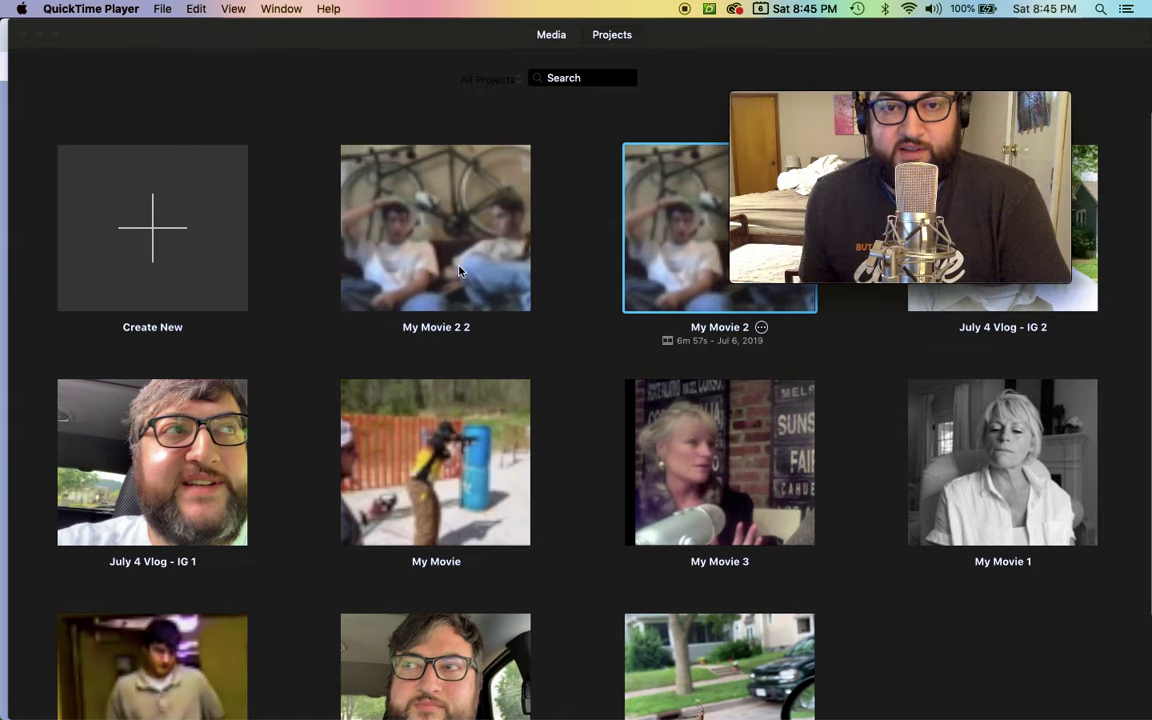
left_click(473, 310)
left_click(482, 328)
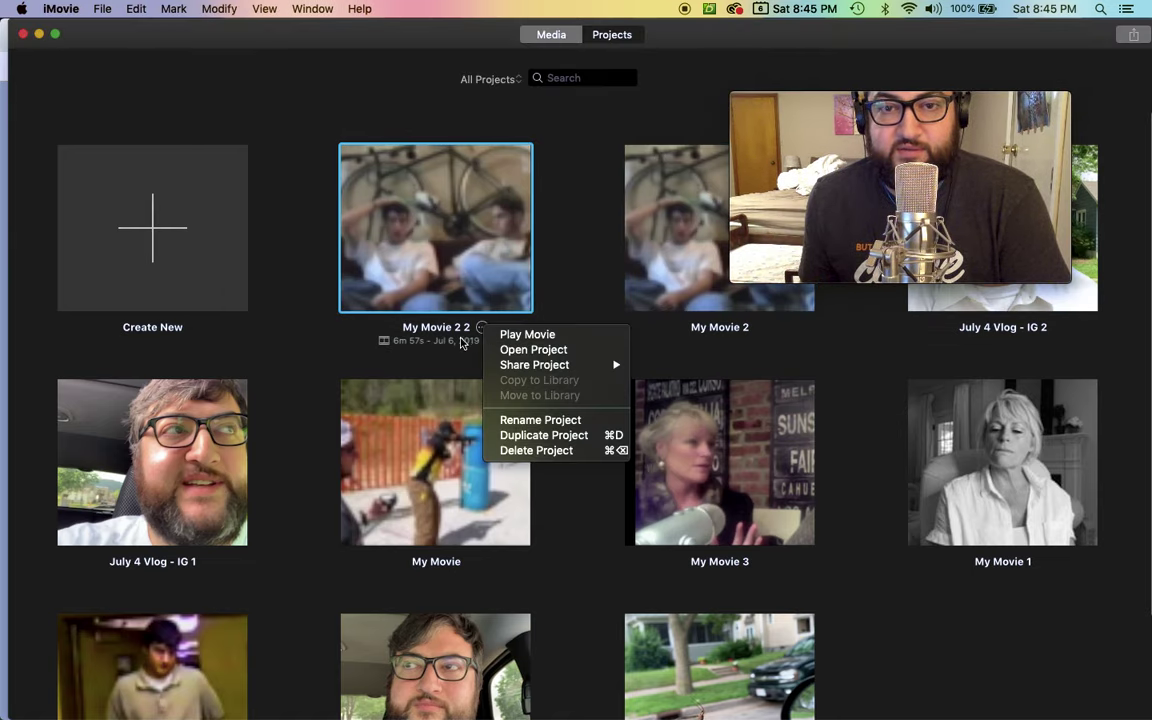
left_click(545, 436)
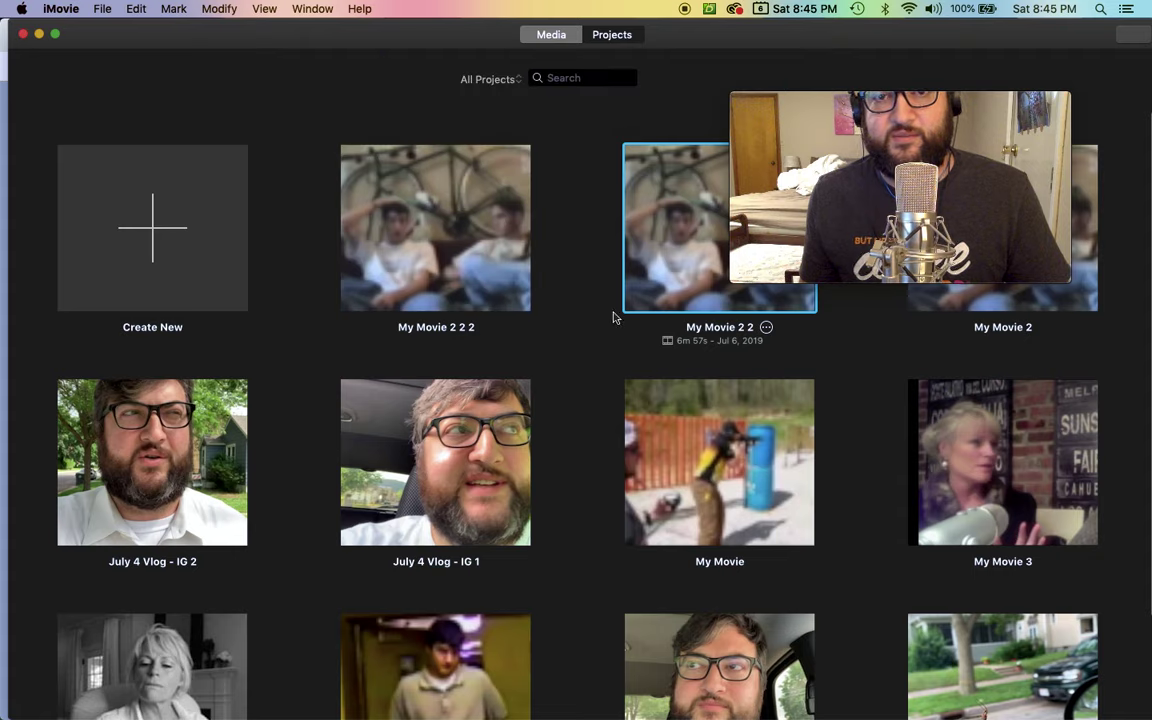
left_click(440, 295)
left_click(485, 327)
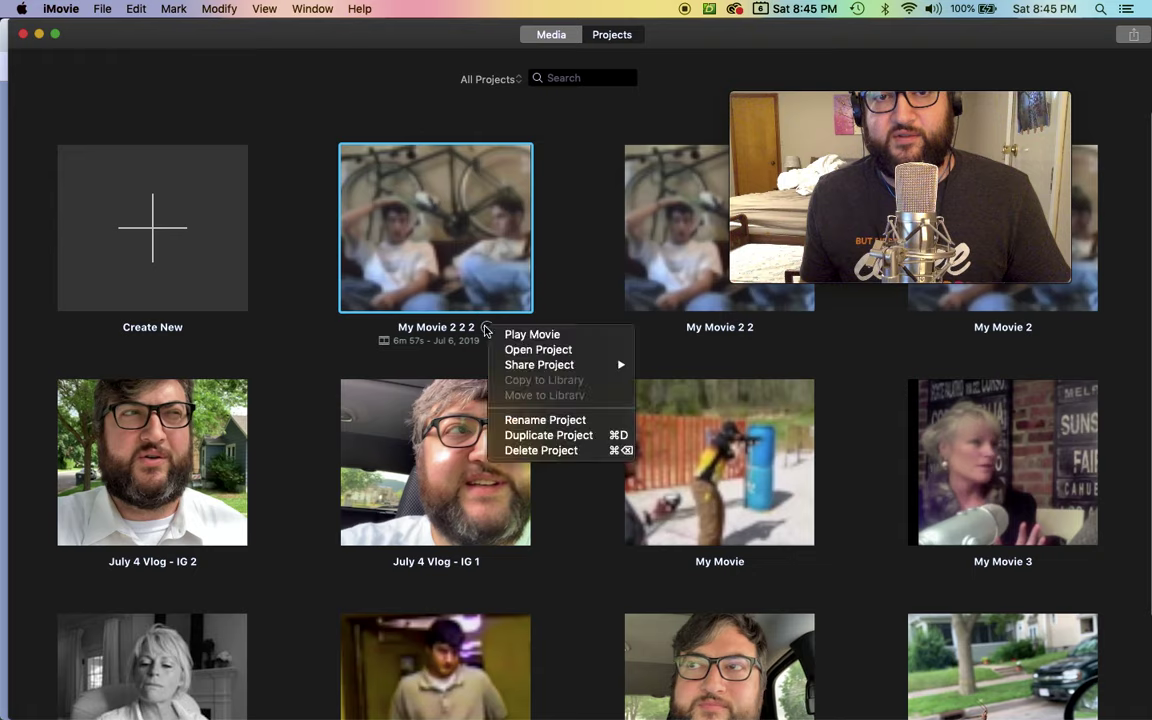
left_click(540, 450)
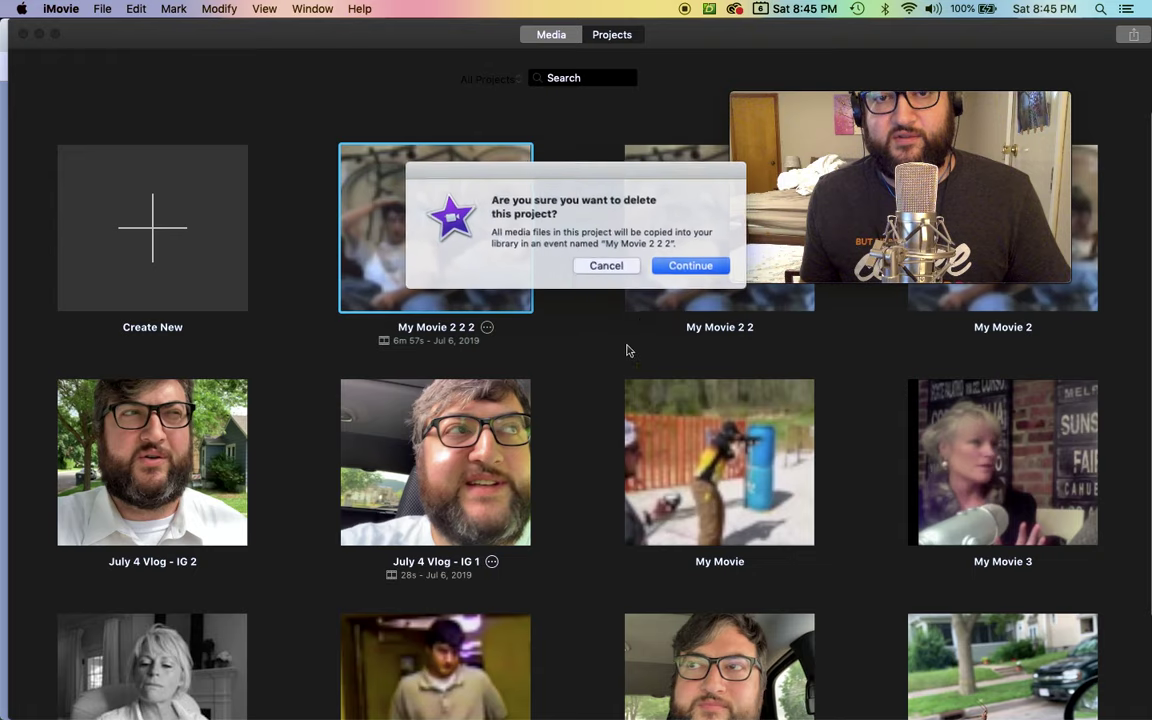
left_click(675, 268)
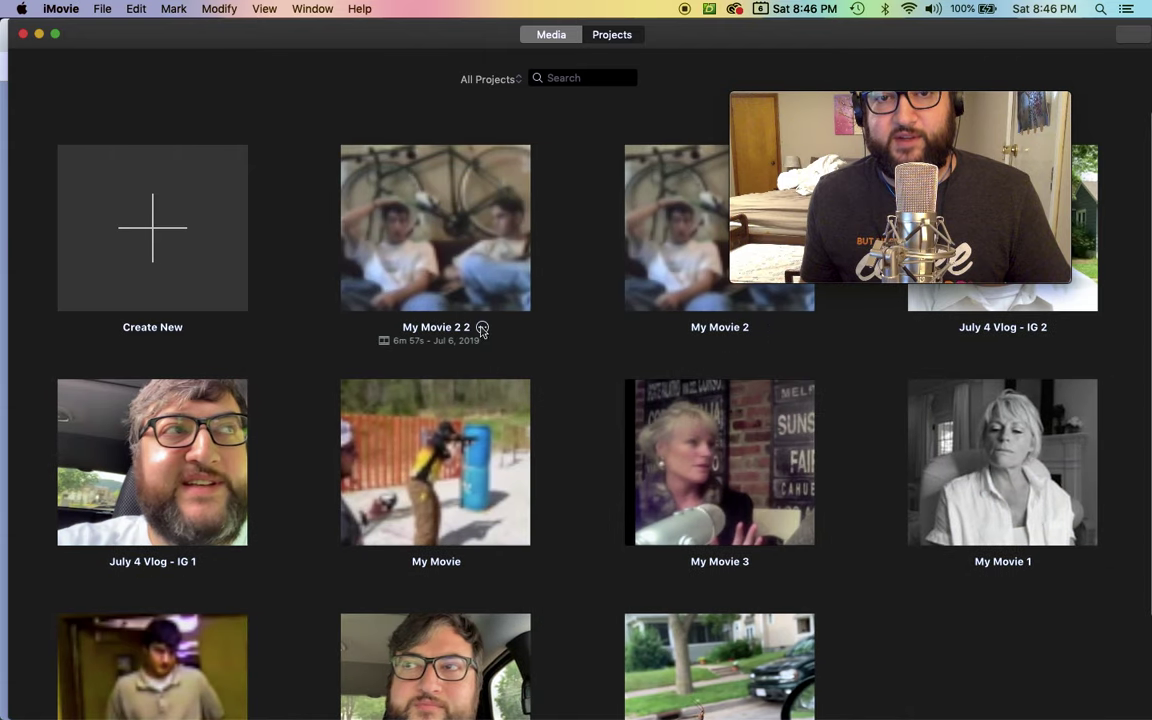
Step: Rename My Movie 2 2 to 'July 4 Vlog - IG3' and open it
left_click(481, 331)
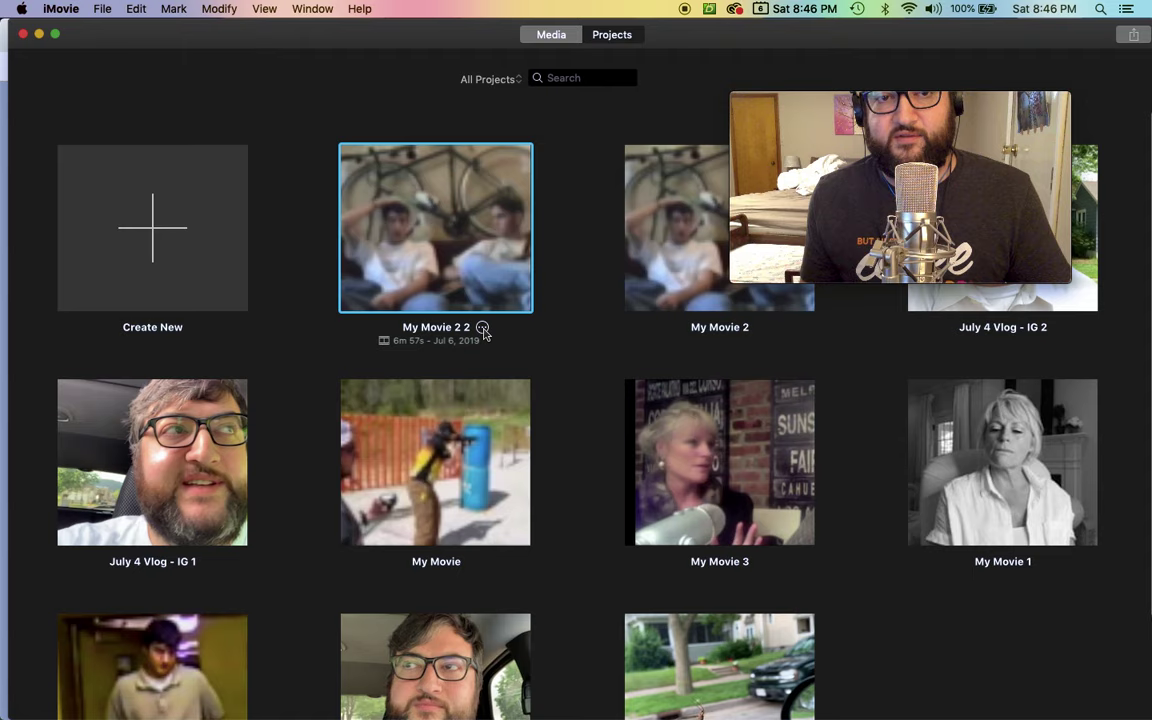
left_click(482, 330)
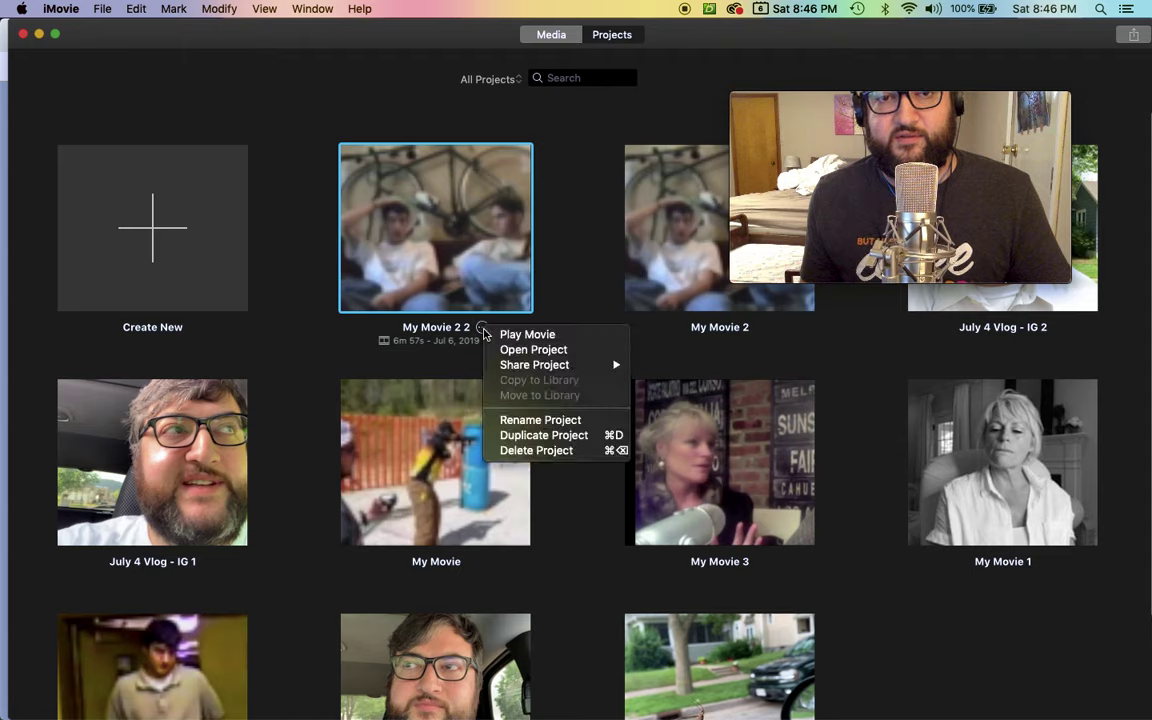
left_click(538, 421)
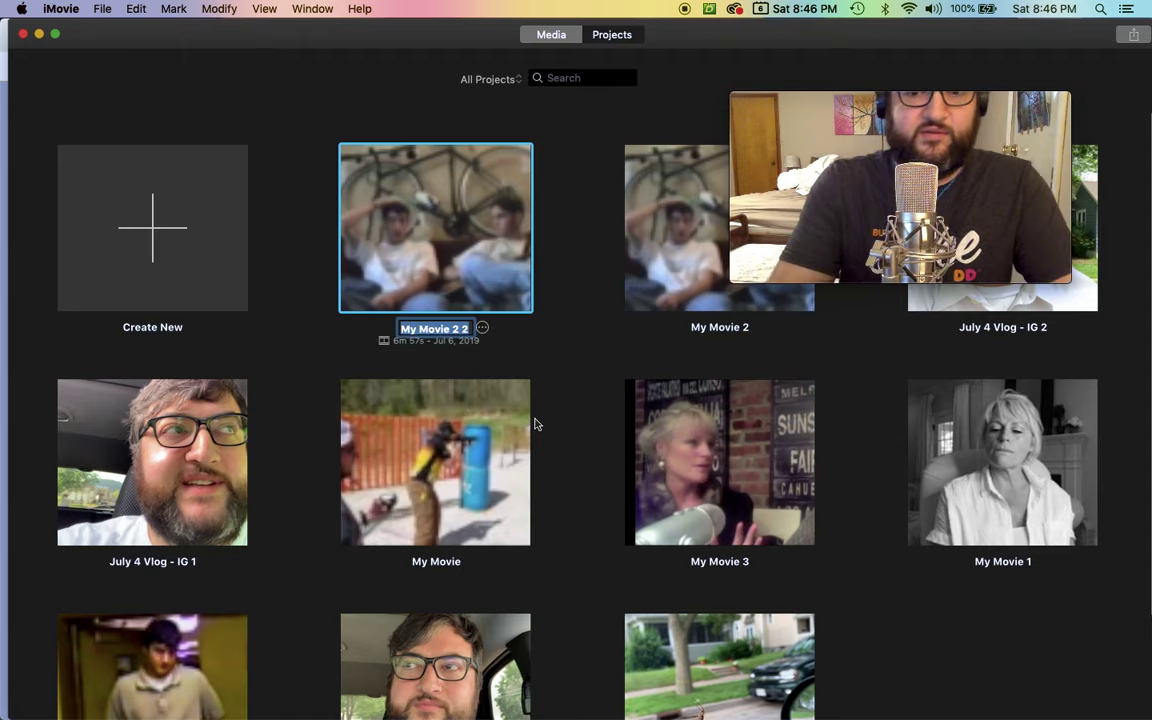
type("July 4")
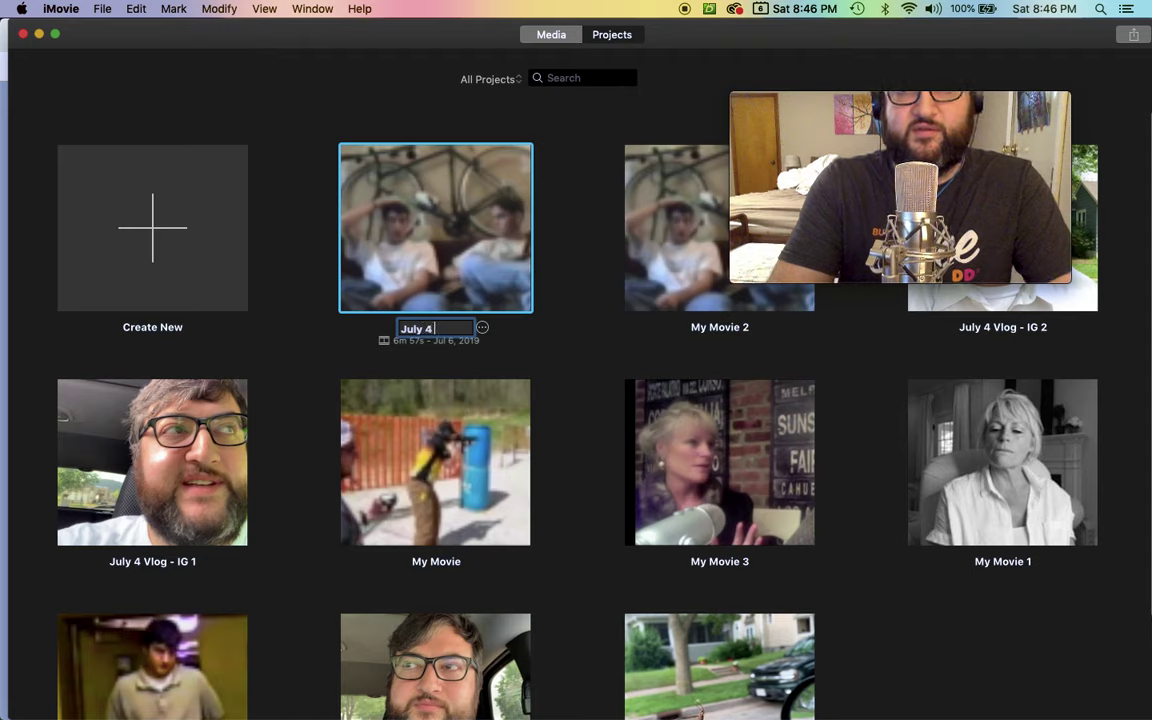
type(" Vlog")
key("BackSpace")
key("BackSpace")
key("BackSpace")
key("BackSpace")
key("BackSpace")
key("BackSpace")
key("BackSpace")
key("BackSpace")
key("BackSpace")
key("BackSpace")
key("BackSpace")
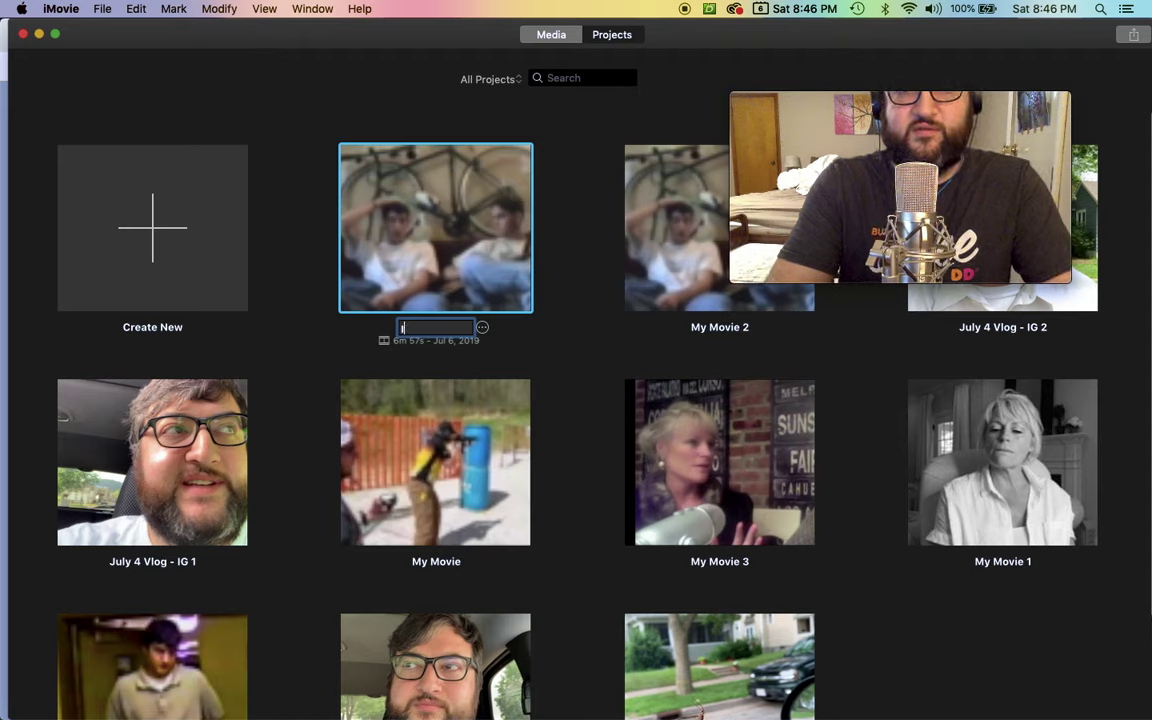
type("IG3")
key("Return")
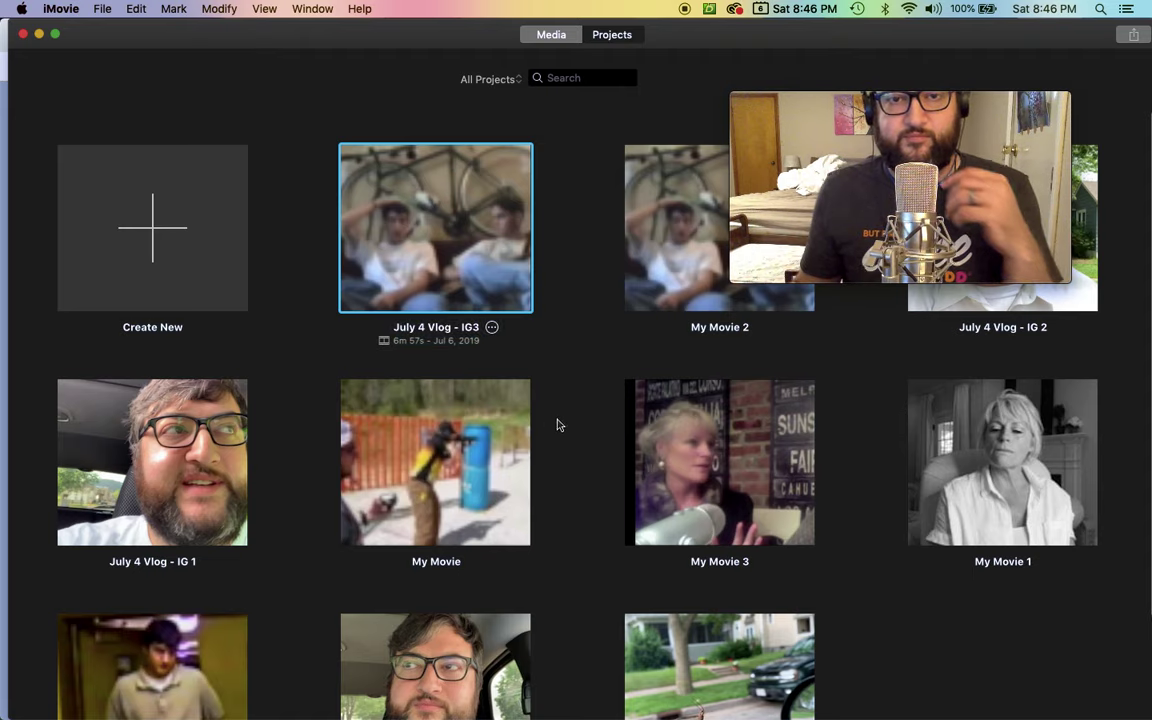
double_click(487, 232)
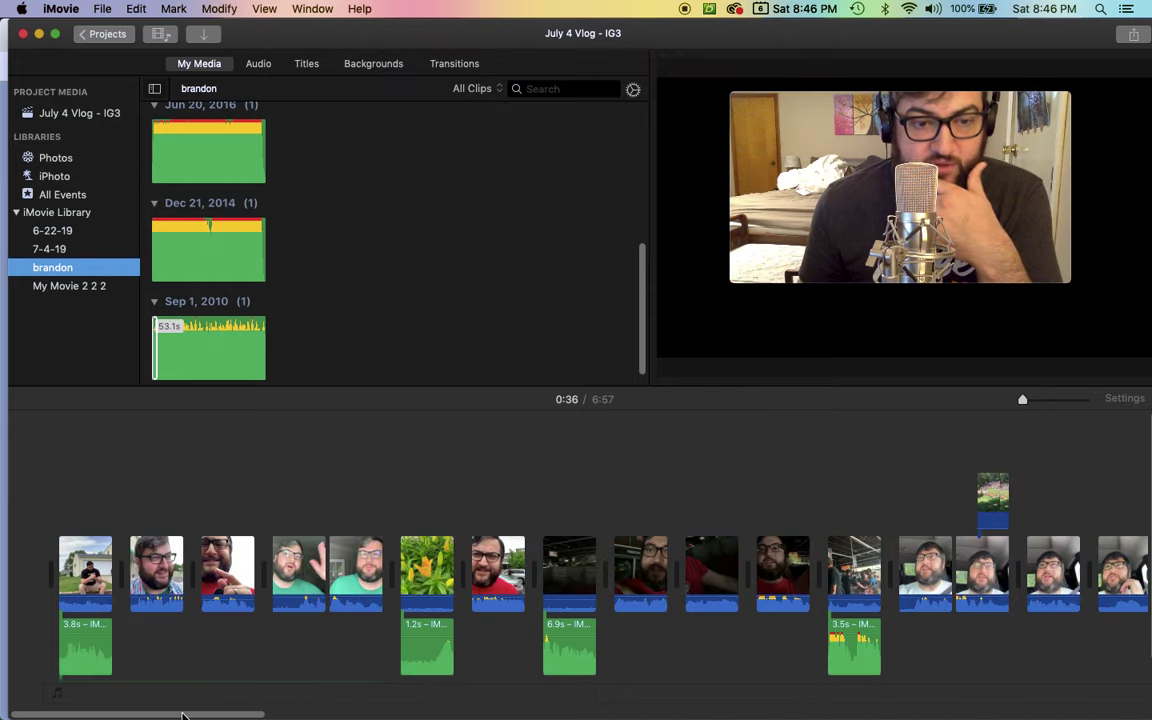
Step: Delete three long runs of clips, including the opening car clips, trimming IG3 from 6:57 to 4:53
left_click_drag(77, 482, 457, 612)
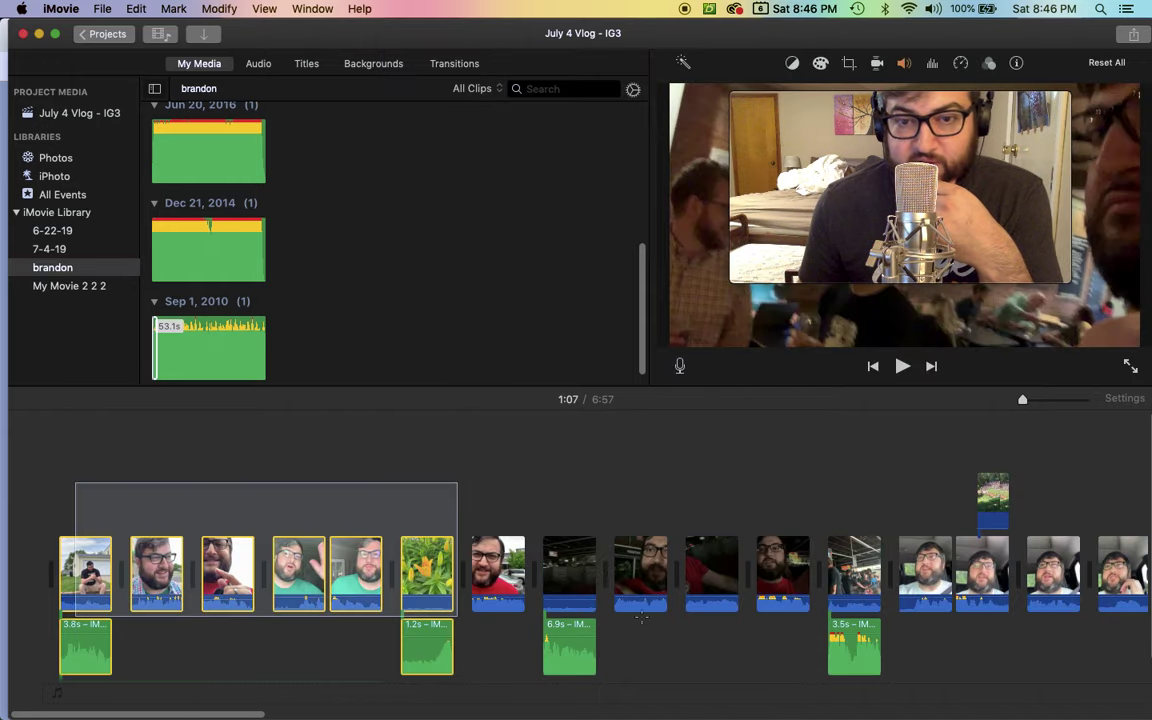
left_click_drag(641, 617, 1108, 653)
key("Delete")
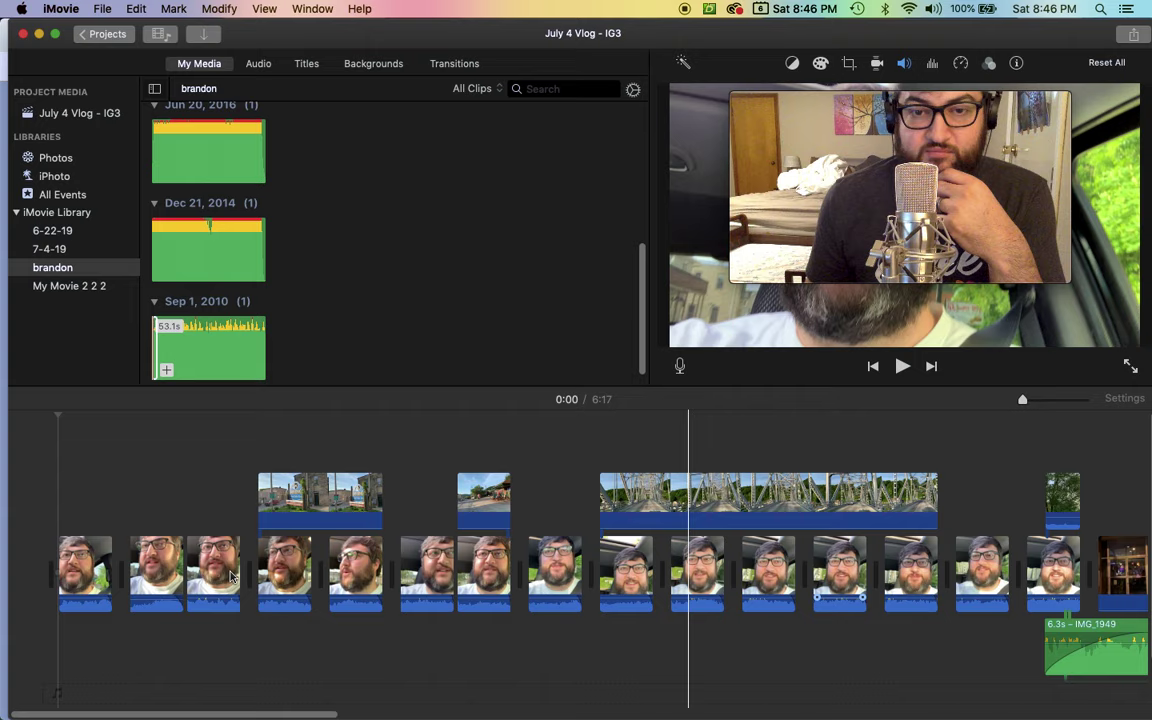
left_click_drag(73, 439, 1111, 663)
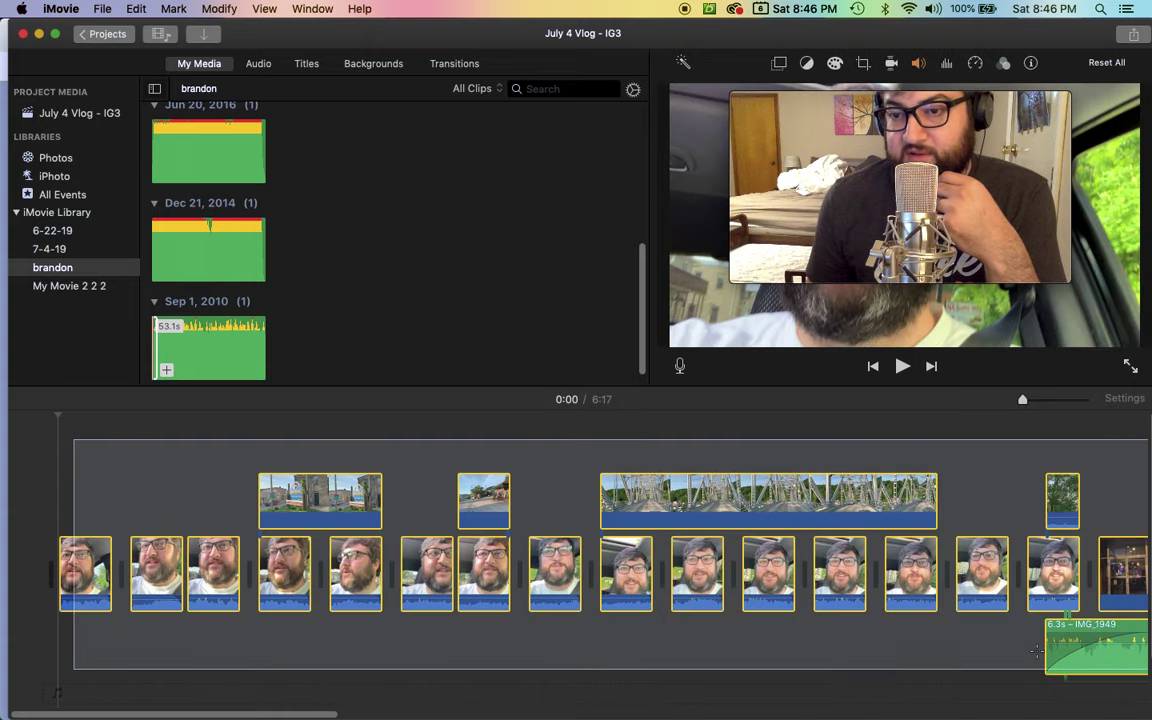
left_click_drag(1038, 652, 588, 660)
key("Delete")
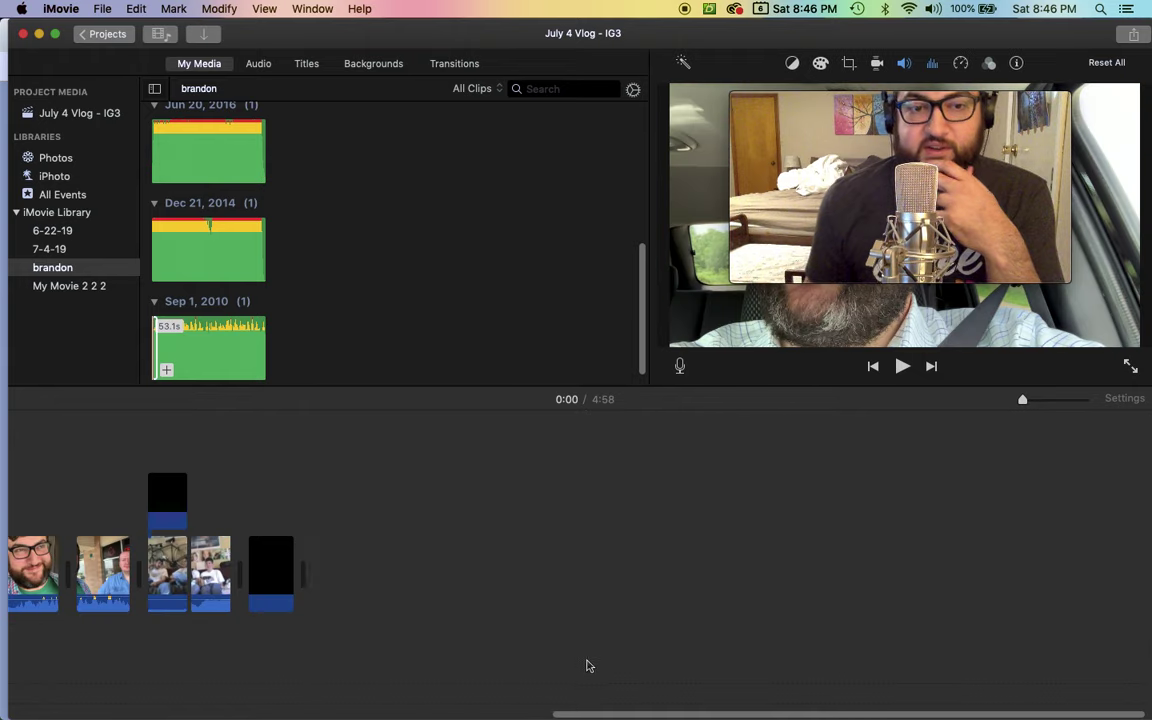
left_click_drag(603, 714, 55, 709)
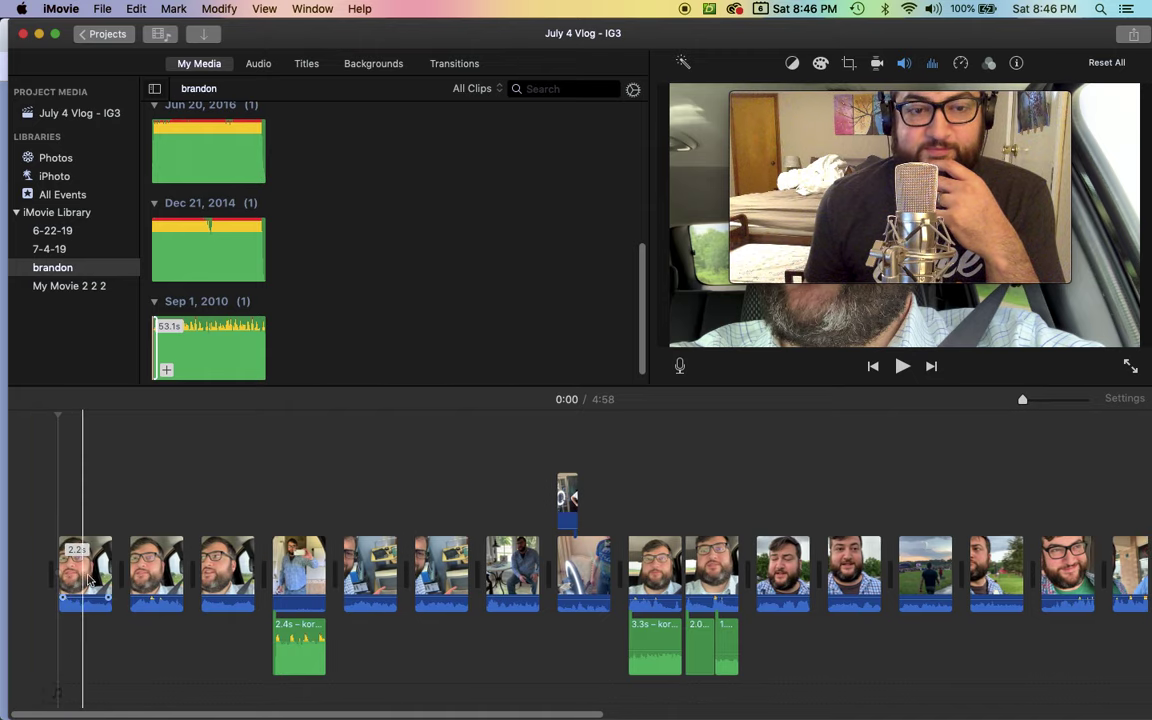
left_click(228, 565)
left_click_drag(68, 600, 52, 610)
key("Delete")
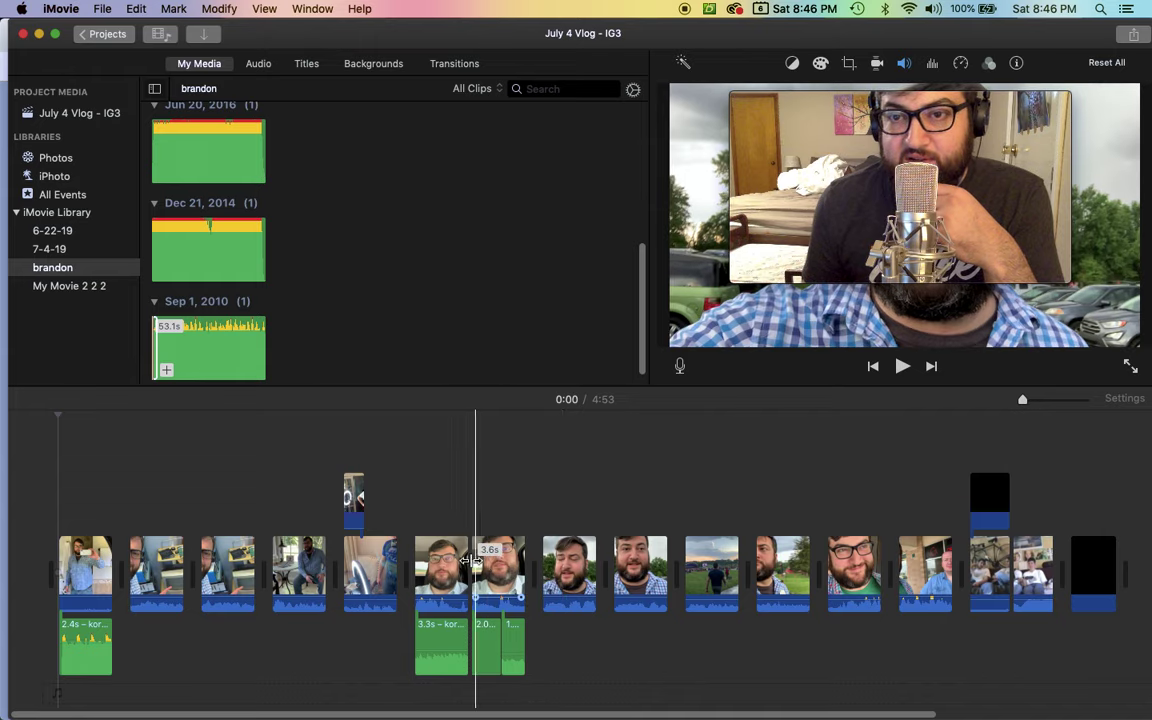
Step: Play the timeline from about 0:39 to locate the 45-second cut point
left_click(440, 573)
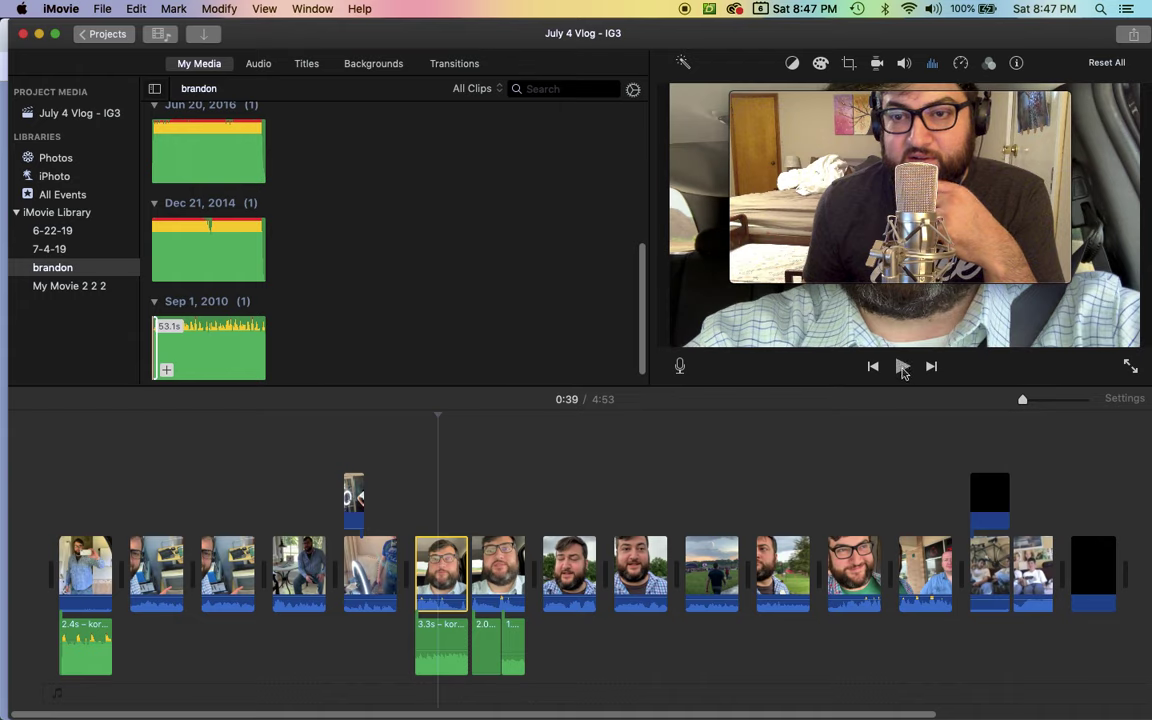
left_click(902, 367)
left_click(902, 367)
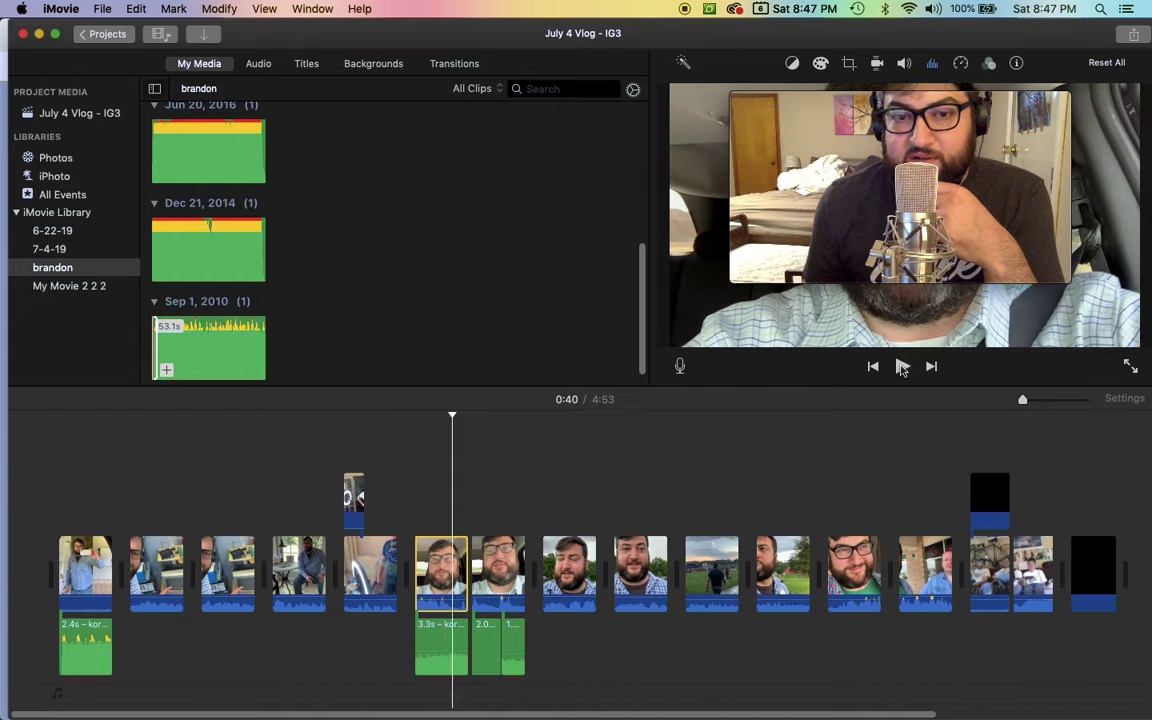
left_click(501, 570)
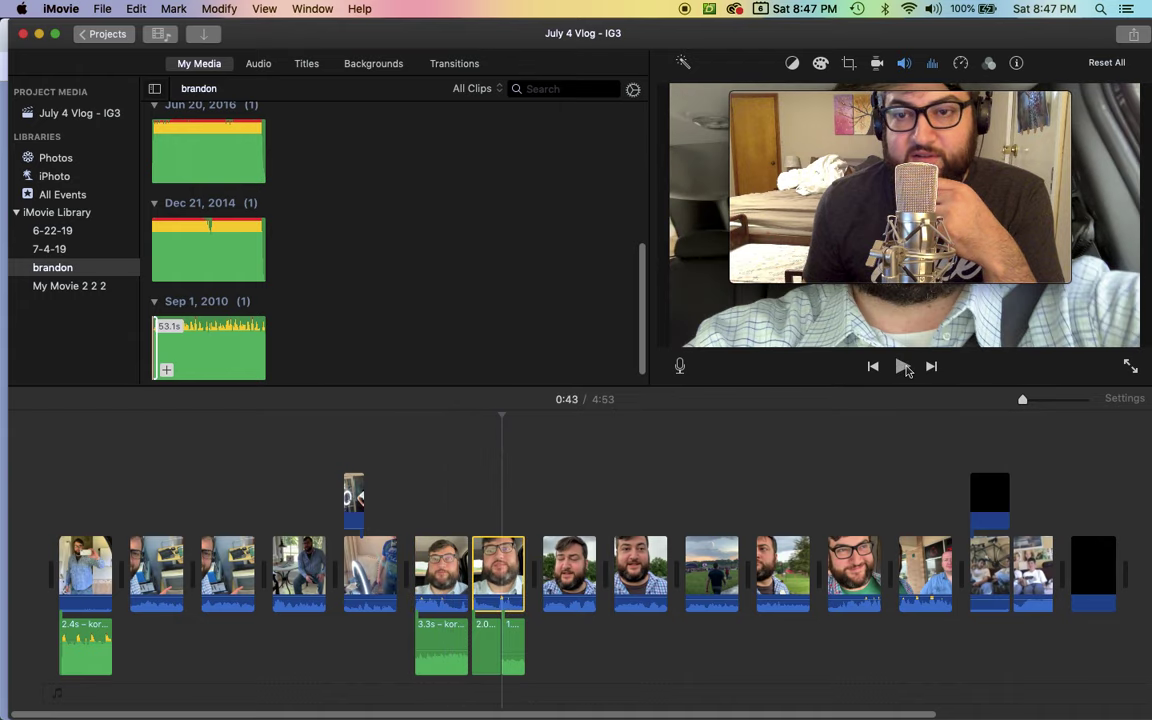
left_click(903, 367)
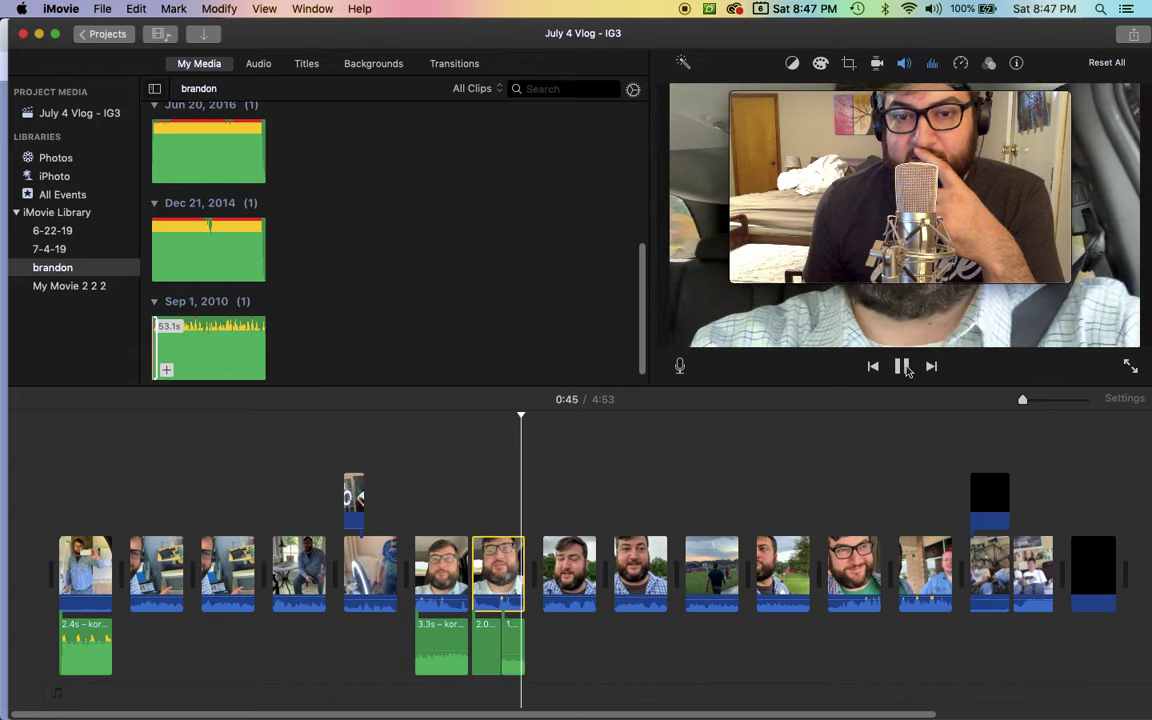
left_click(903, 367)
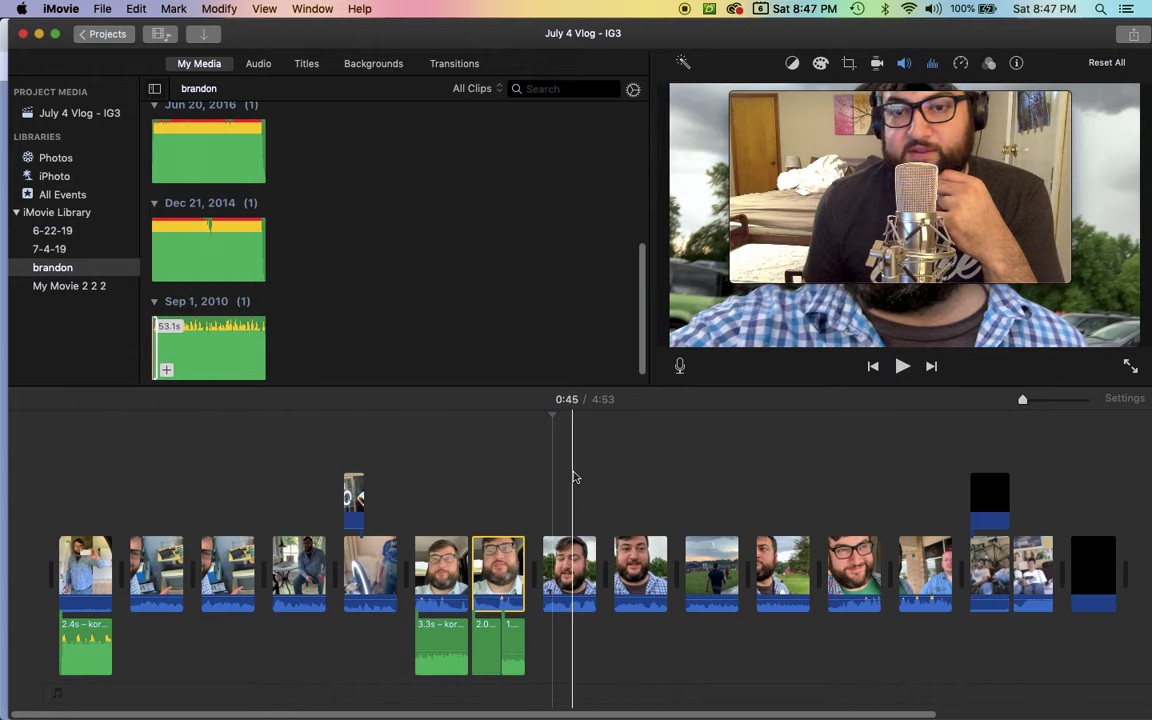
Step: Delete every clip after 0:45 and return to the first clip
left_click_drag(572, 471, 1089, 620)
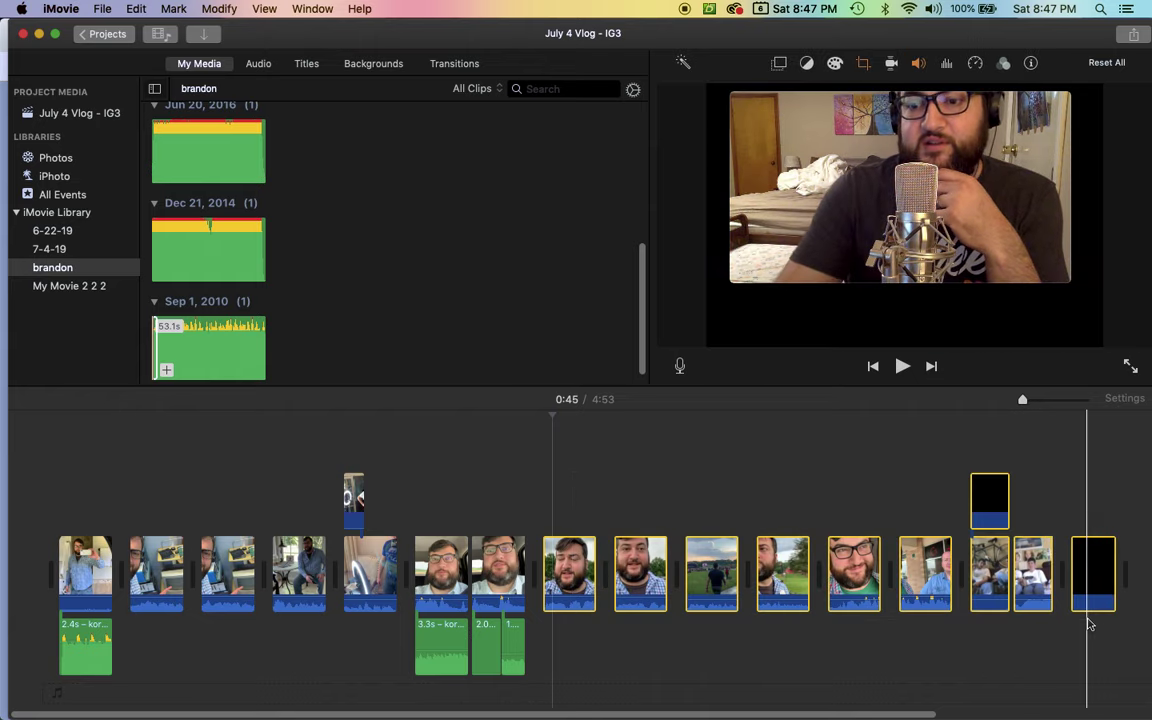
key("Delete")
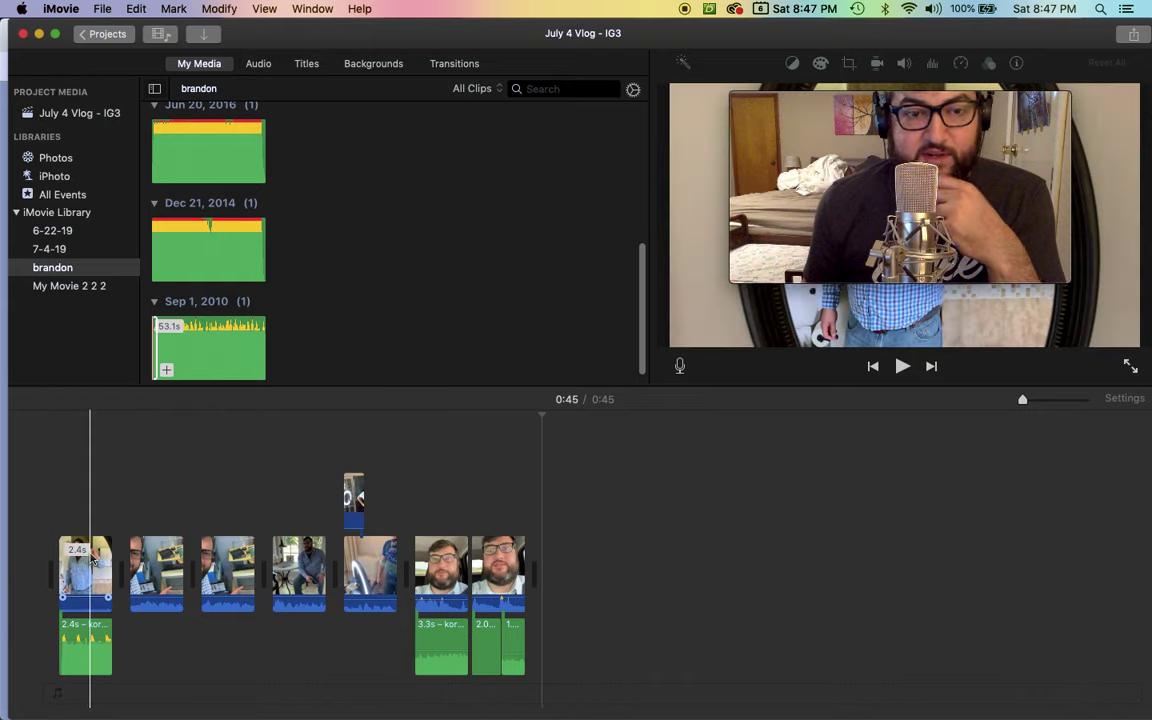
left_click(93, 563)
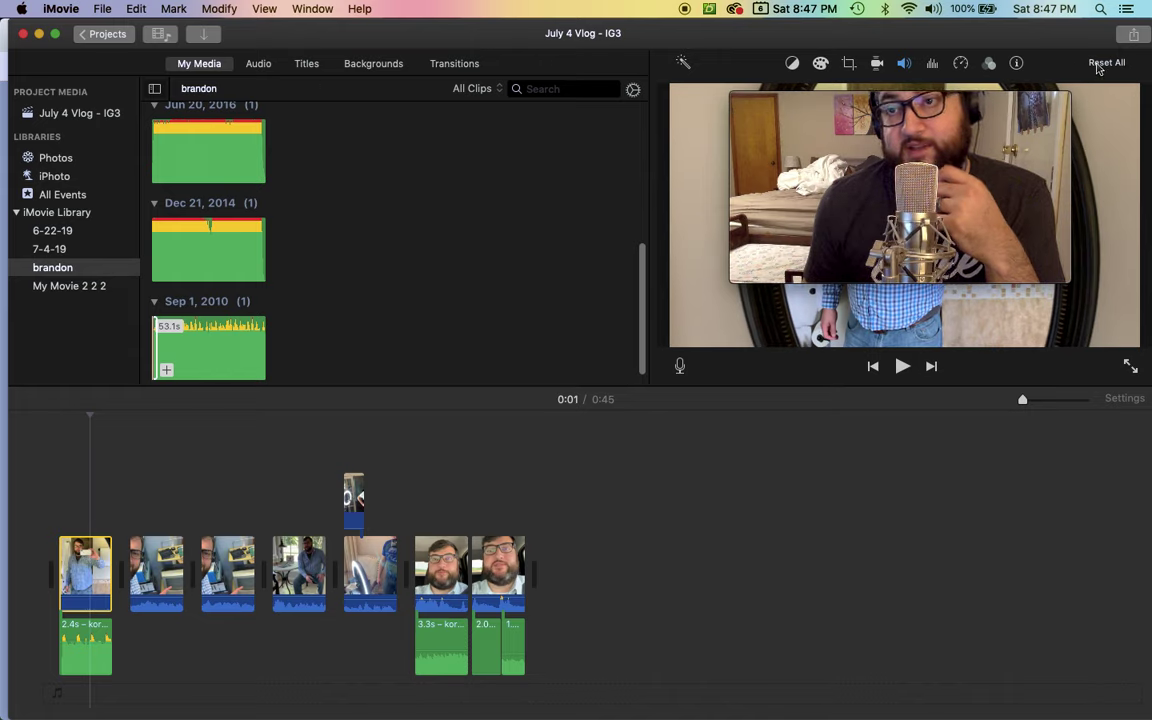
left_click(1133, 34)
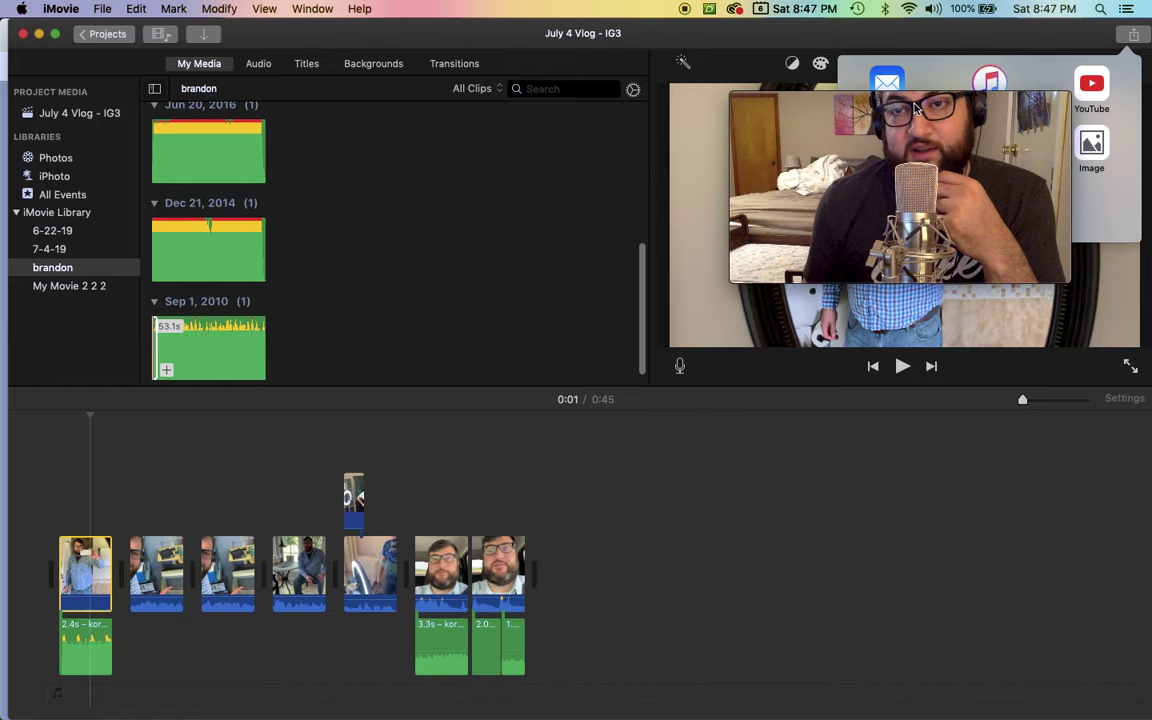
left_click_drag(914, 108, 329, 111)
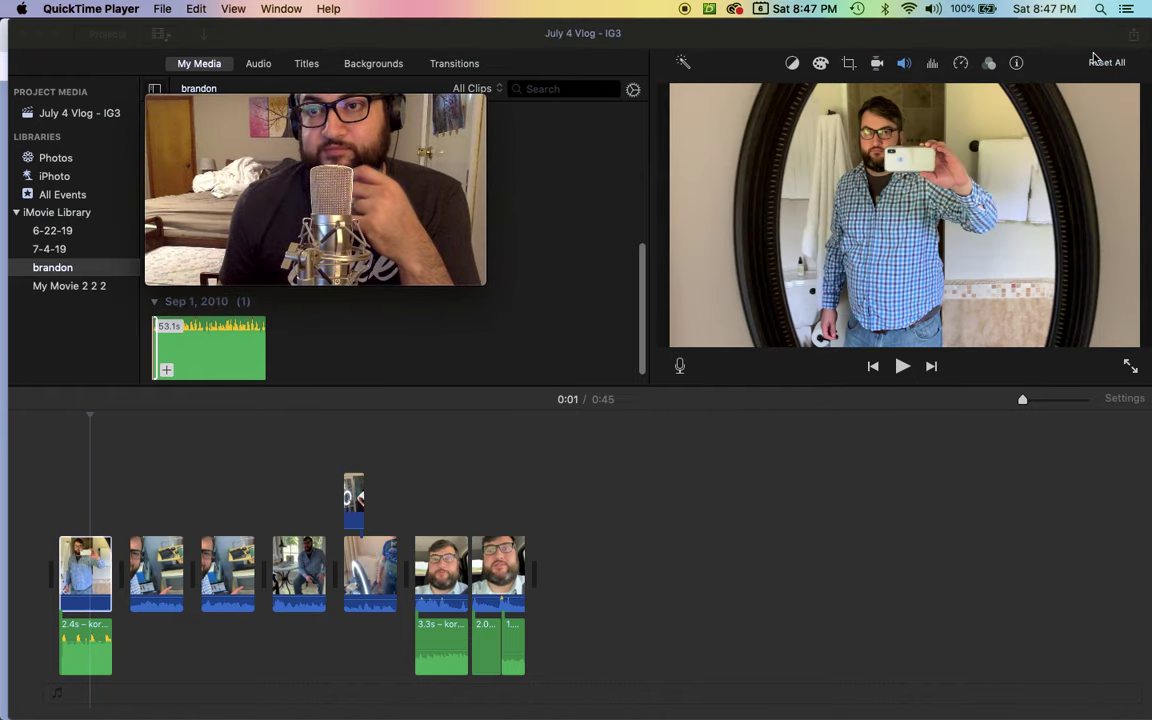
left_click(1133, 34)
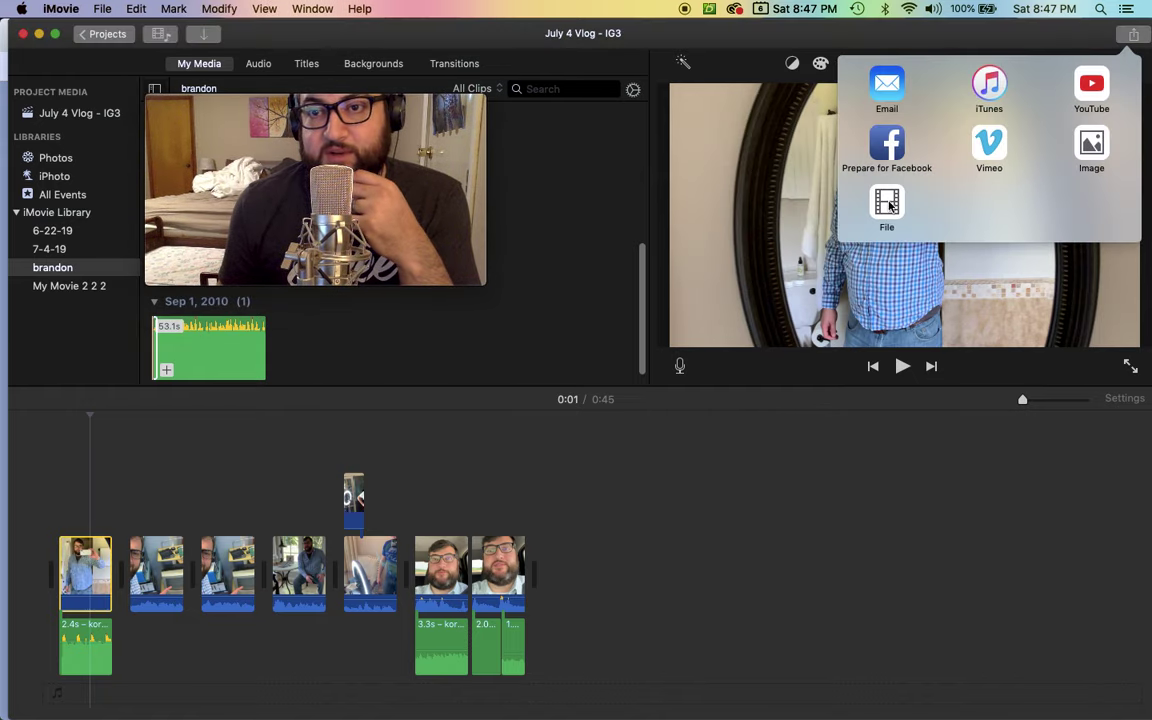
left_click(886, 203)
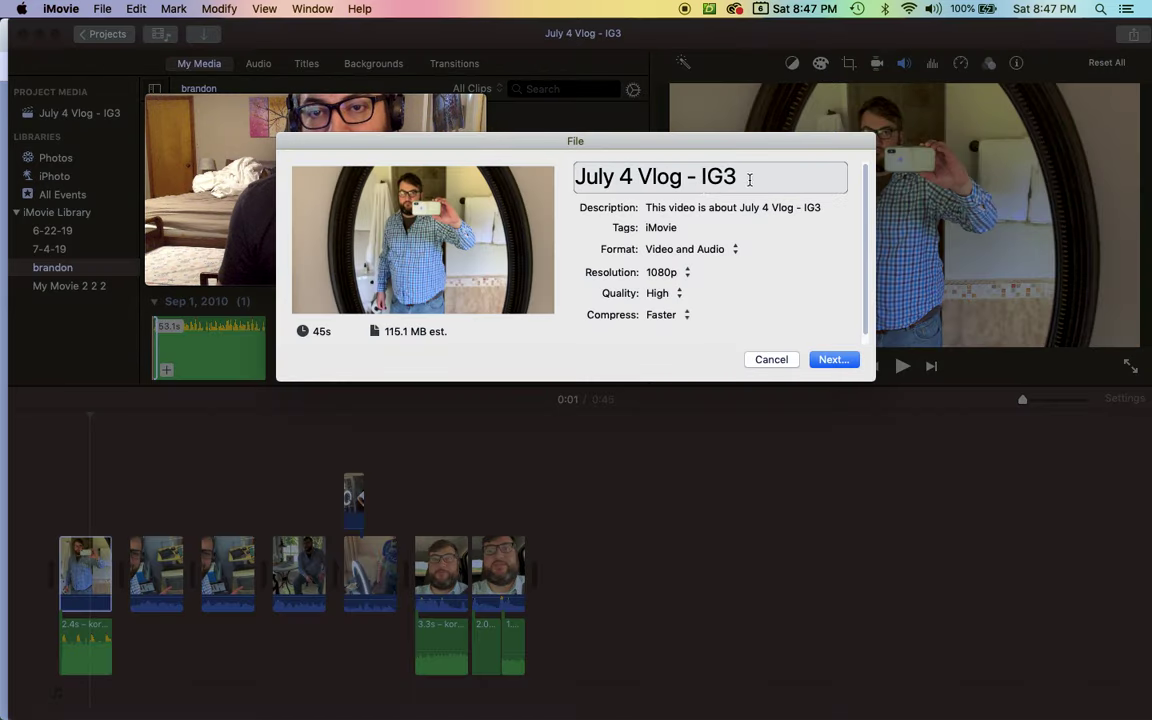
left_click(772, 361)
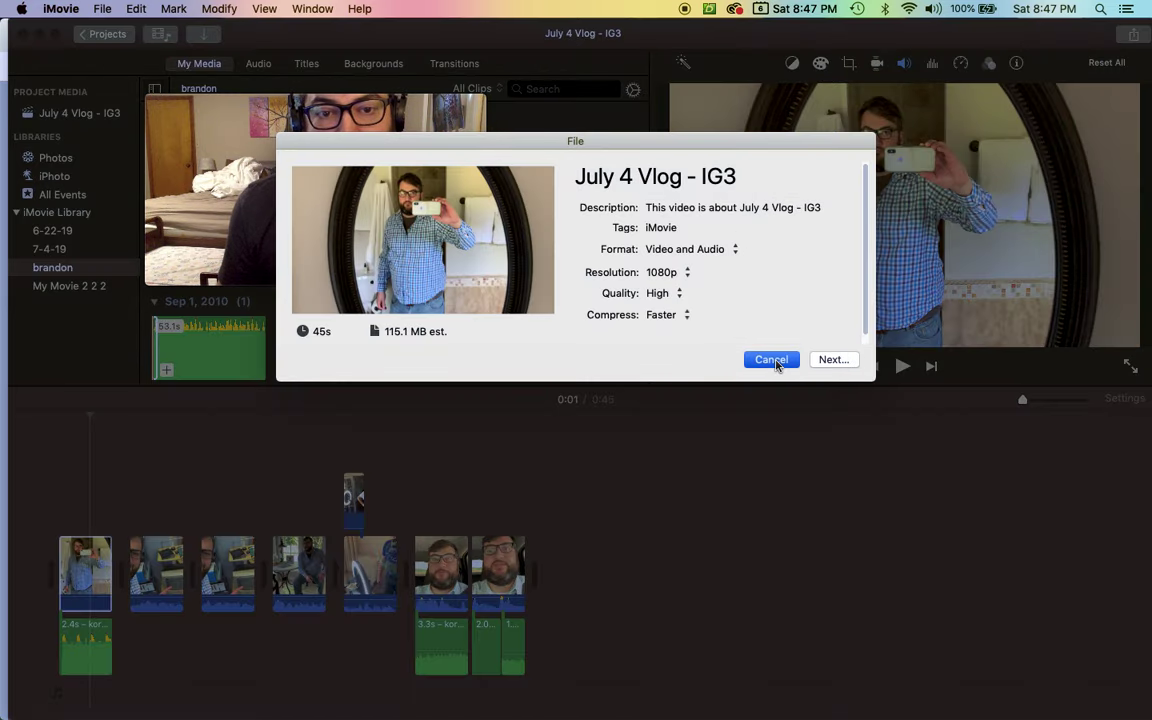